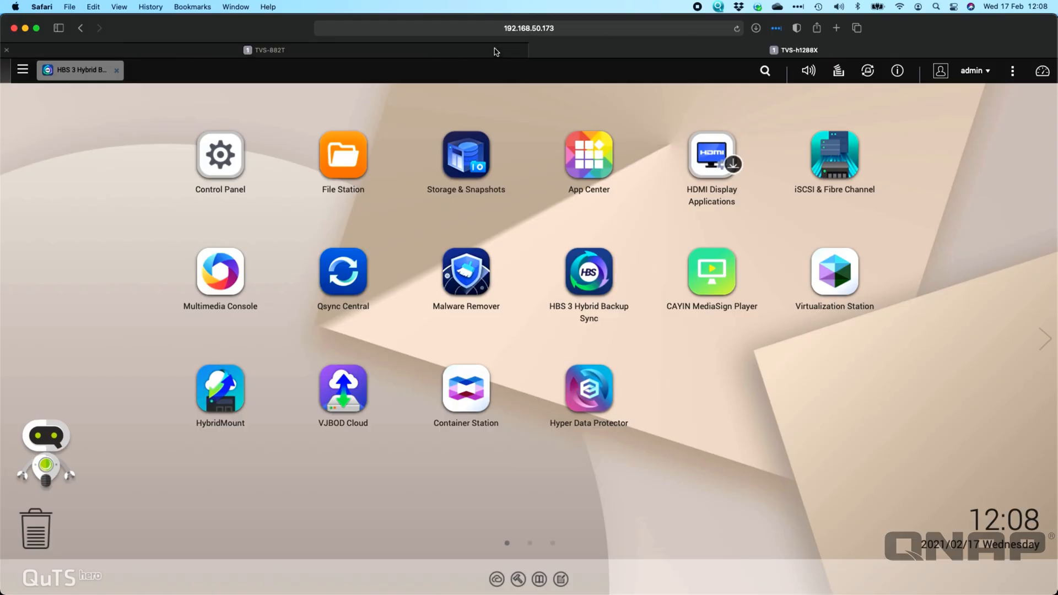
Switch to the TVS-882T session and check the NAS devices and their firmware versions in QNAP Qfinder Pro.
{"action": "left_click", "coordinate": [253, 55]}
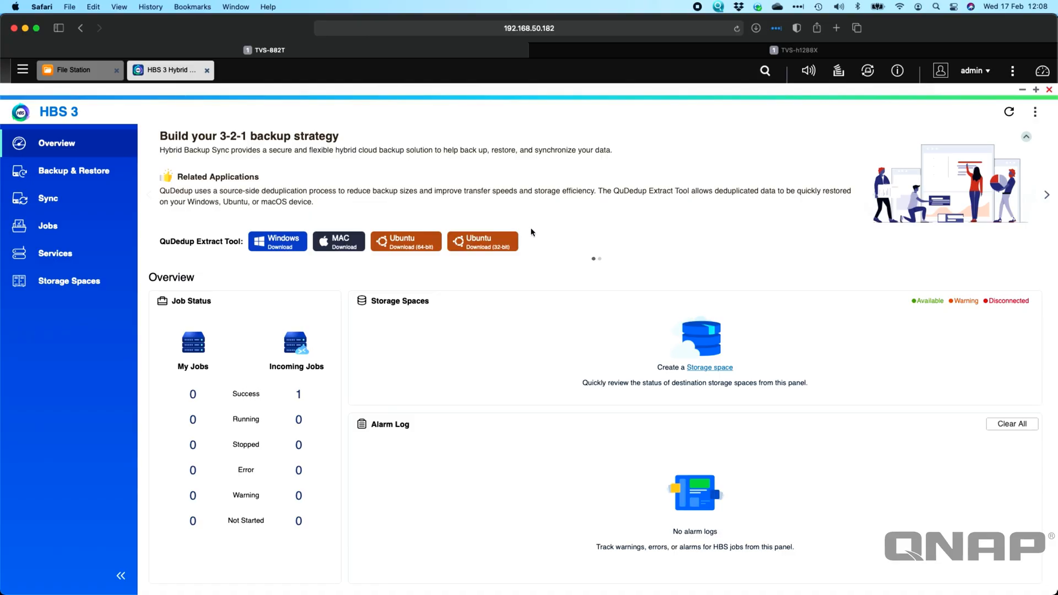
{"action": "key", "text": "super+Tab"}
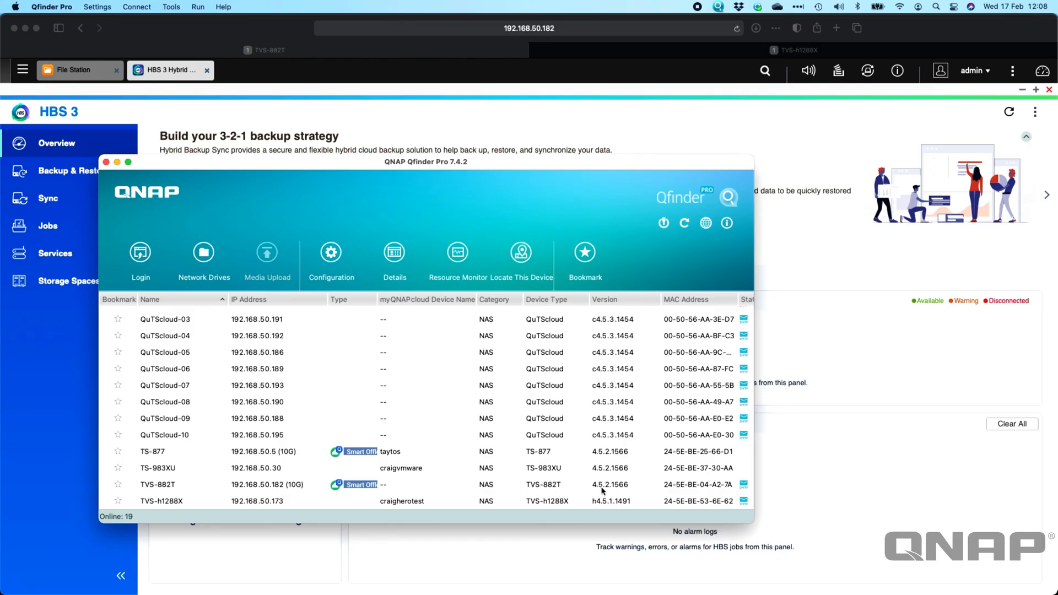
{"action": "left_click", "coordinate": [835, 266]}
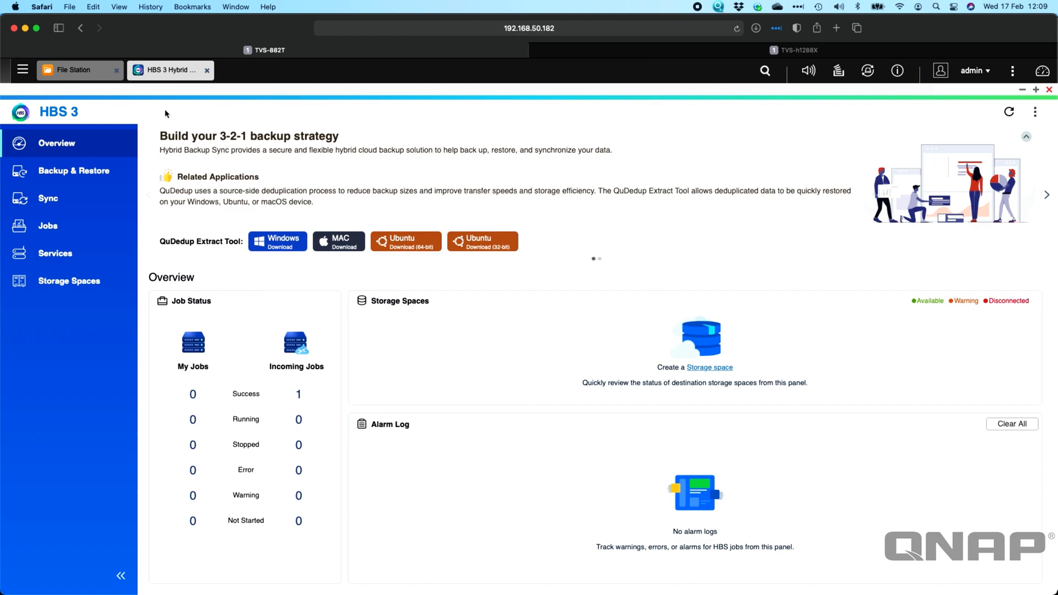
Open the RTRR Server settings under Services on the TVS-882T and examine the shared server account's password field.
{"action": "left_click", "coordinate": [71, 254]}
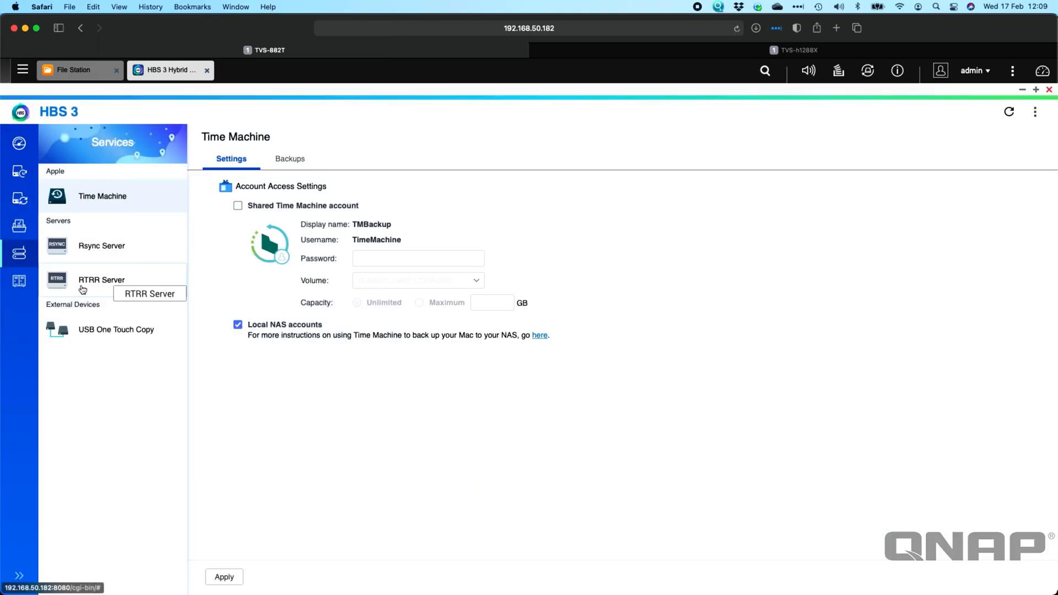
{"action": "left_click", "coordinate": [156, 277]}
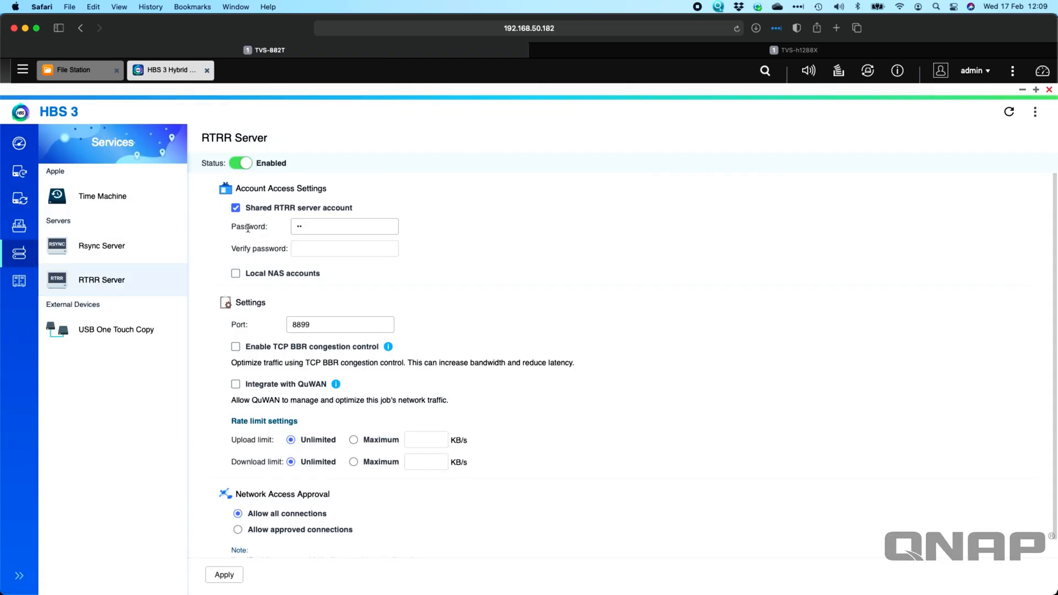
{"action": "left_click", "coordinate": [303, 227]}
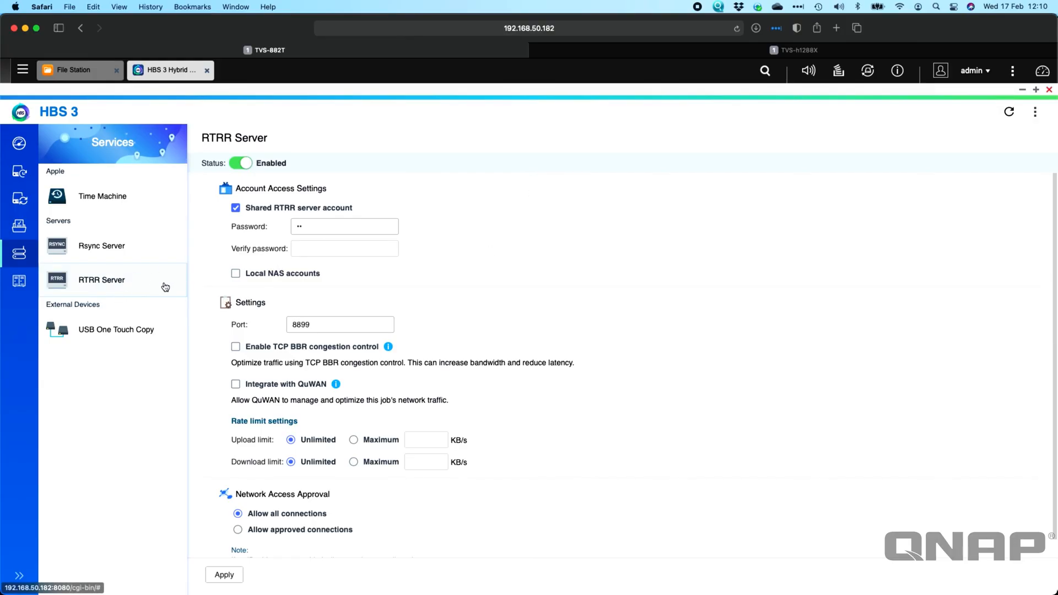
Switch to the TVS-h1288X session and check the RTRR Server service status in its HBS 3.
{"action": "left_click", "coordinate": [704, 55]}
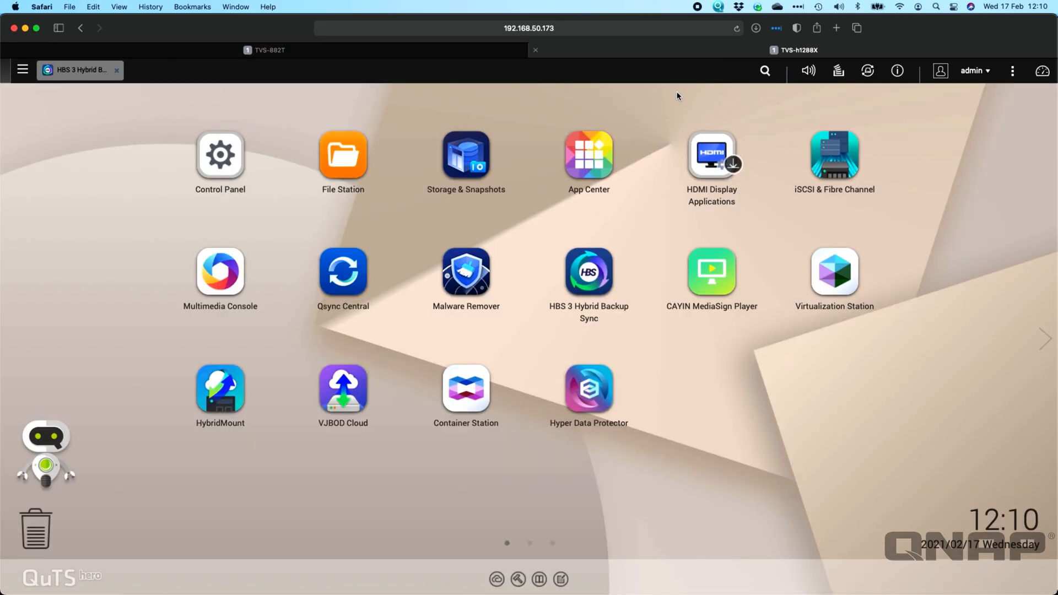
{"action": "left_click", "coordinate": [78, 70]}
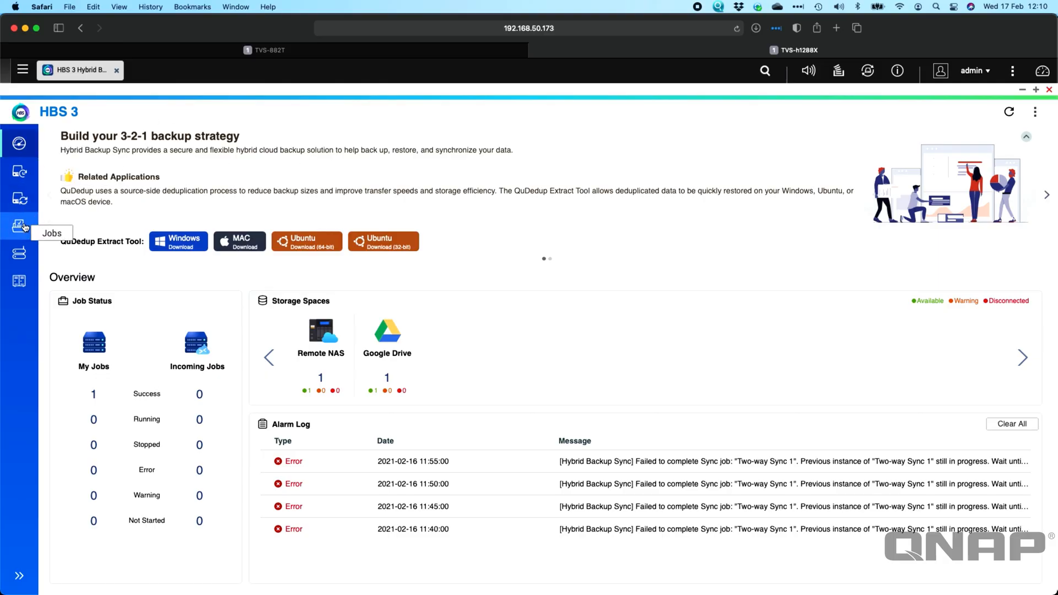
{"action": "left_click", "coordinate": [20, 253]}
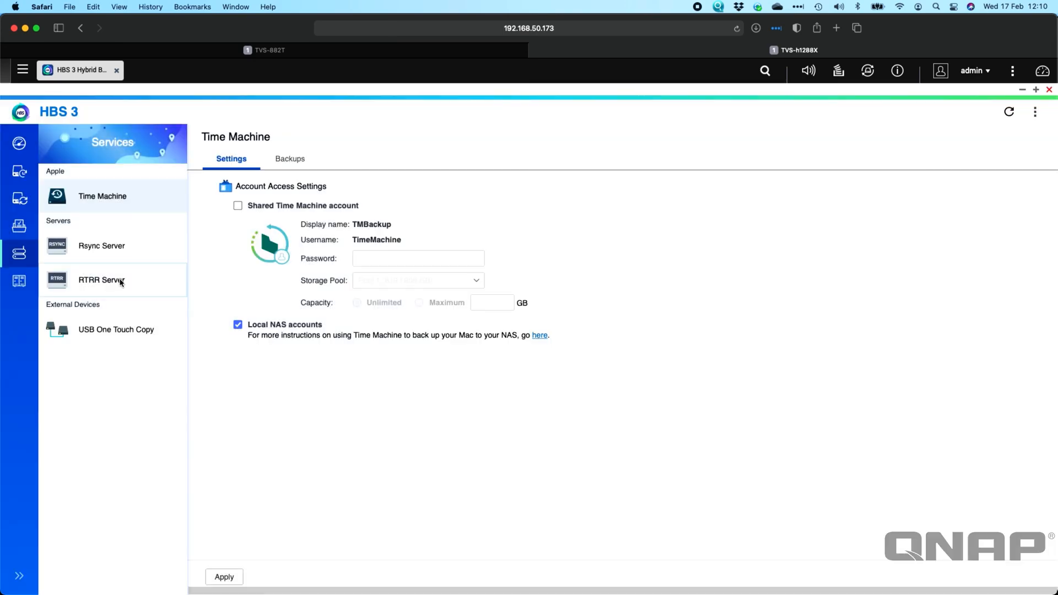
{"action": "left_click", "coordinate": [119, 281]}
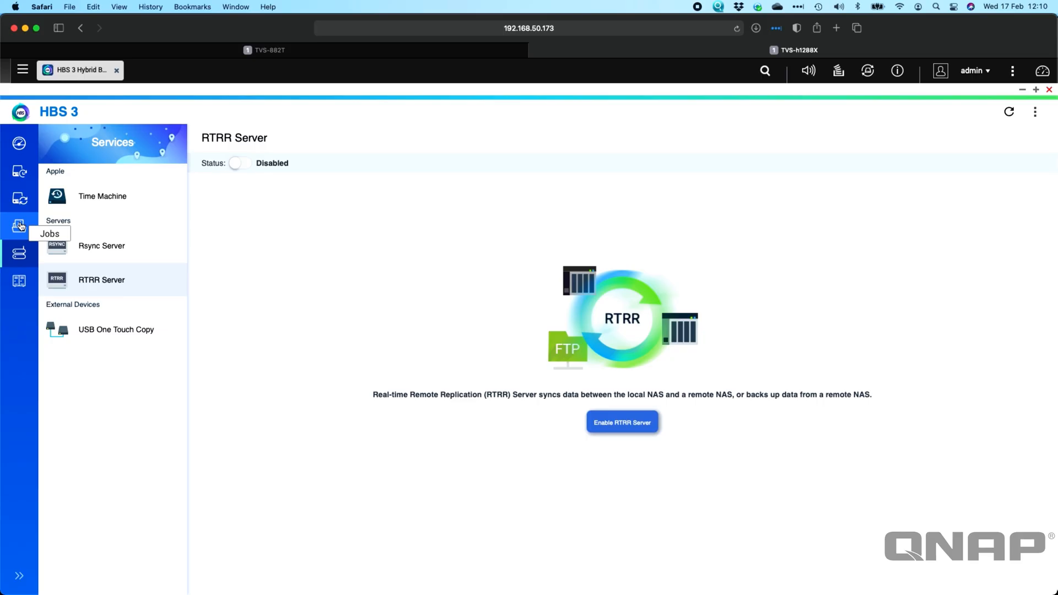
Start a new two-way sync job on the TVS-h1288X and choose Remote NAS as the destination storage type.
{"action": "left_click", "coordinate": [19, 198]}
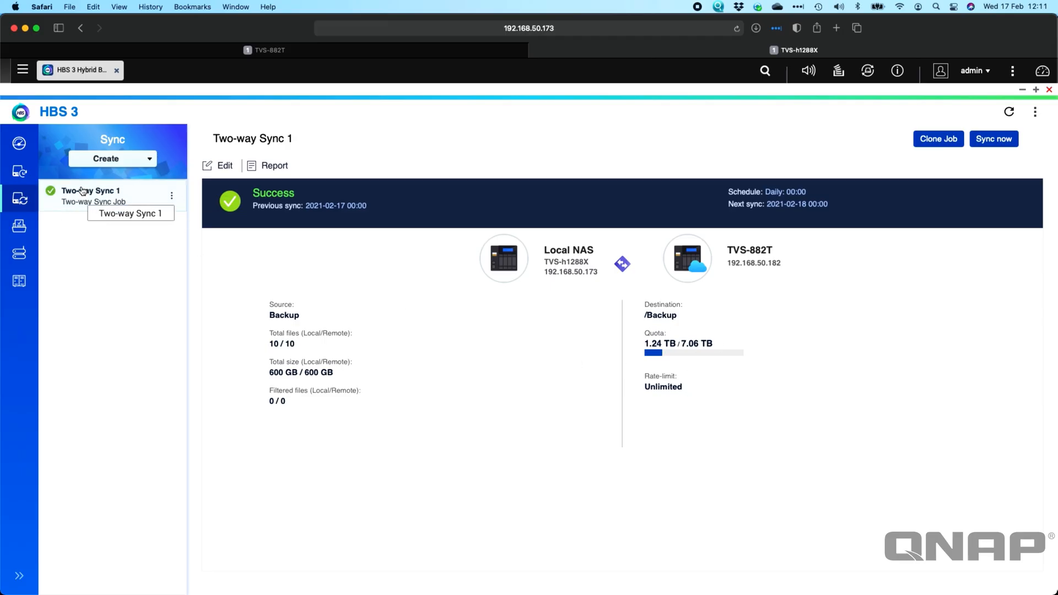
{"action": "left_click", "coordinate": [143, 161]}
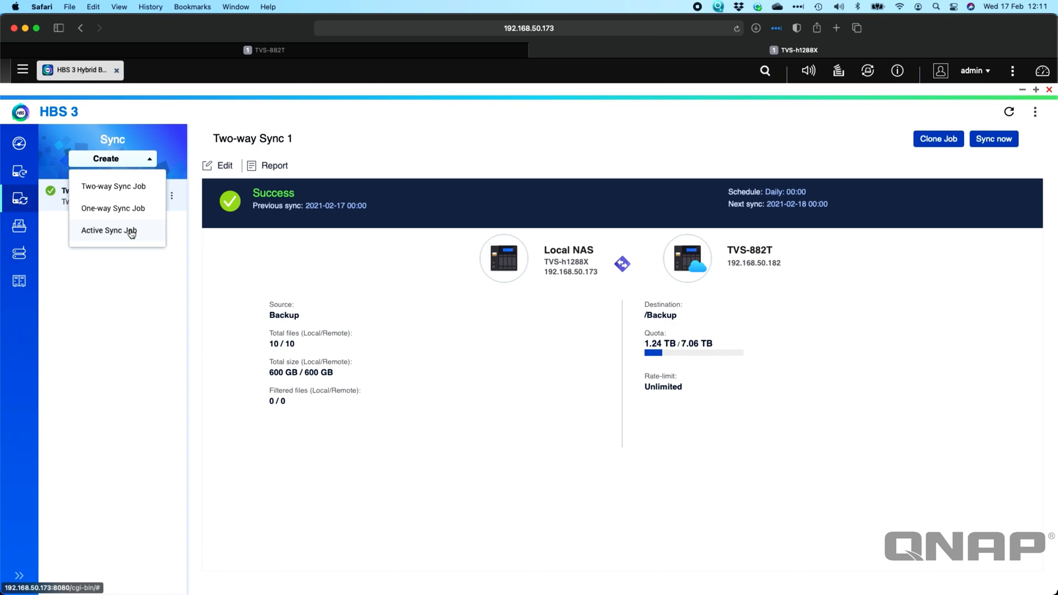
{"action": "left_click", "coordinate": [126, 189]}
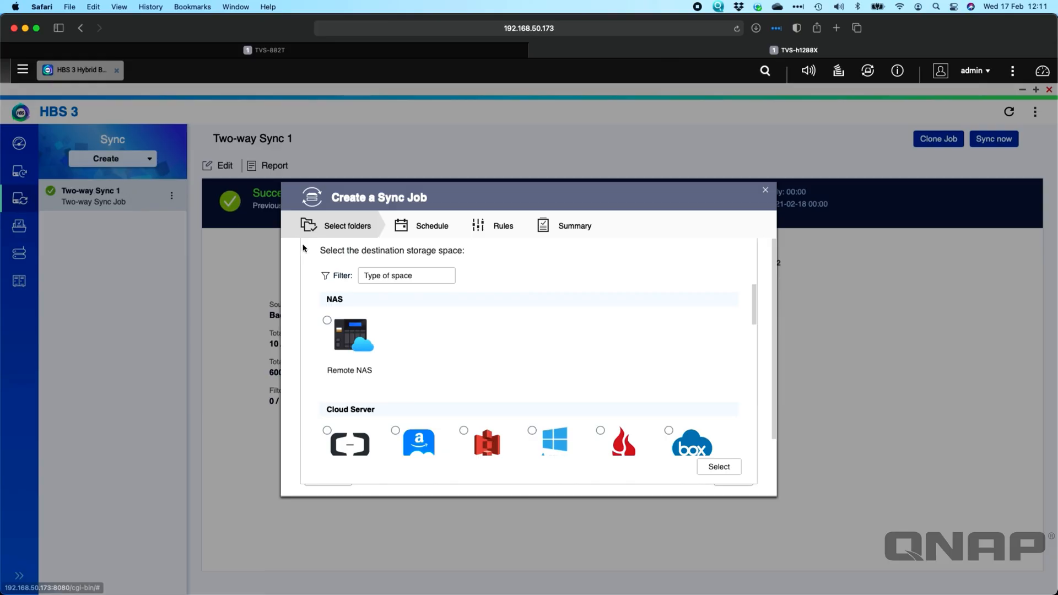
{"action": "scroll", "coordinate": [455, 358], "scroll_direction": "down", "scroll_amount": 5}
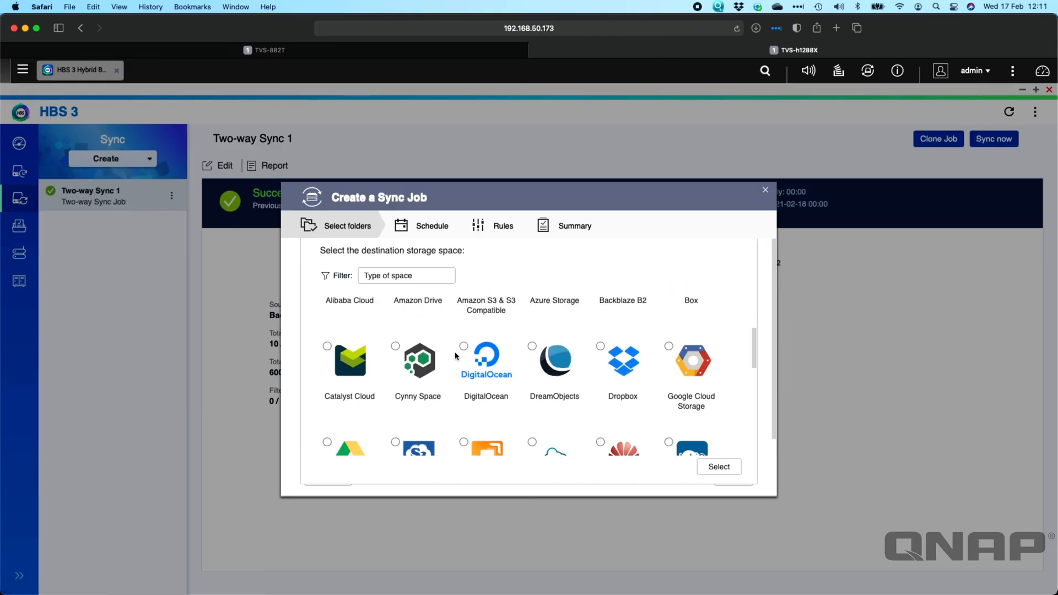
{"action": "scroll", "coordinate": [456, 356], "scroll_direction": "up", "scroll_amount": 5}
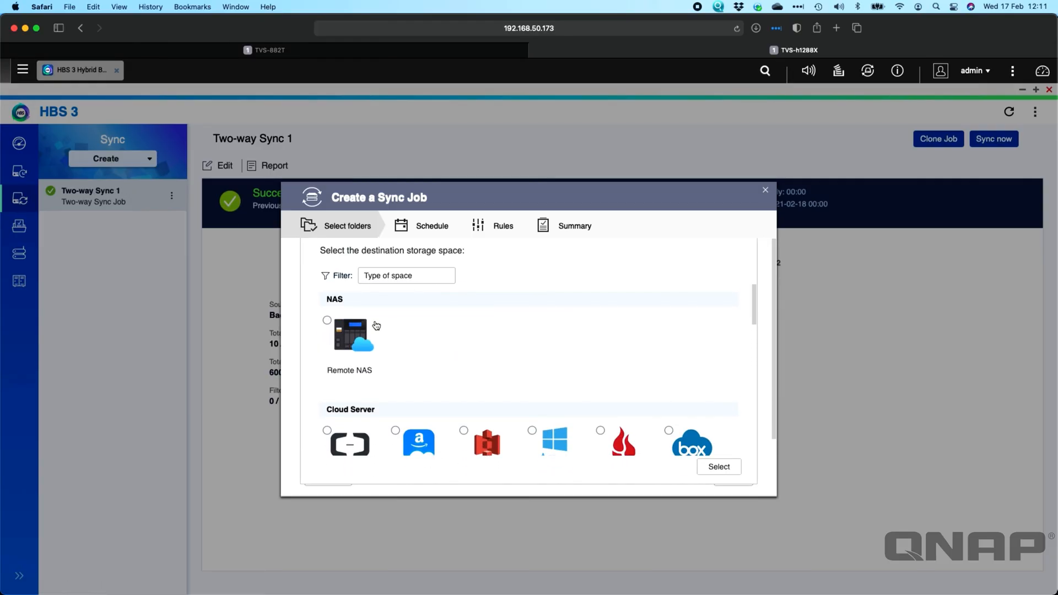
{"action": "left_click", "coordinate": [364, 346]}
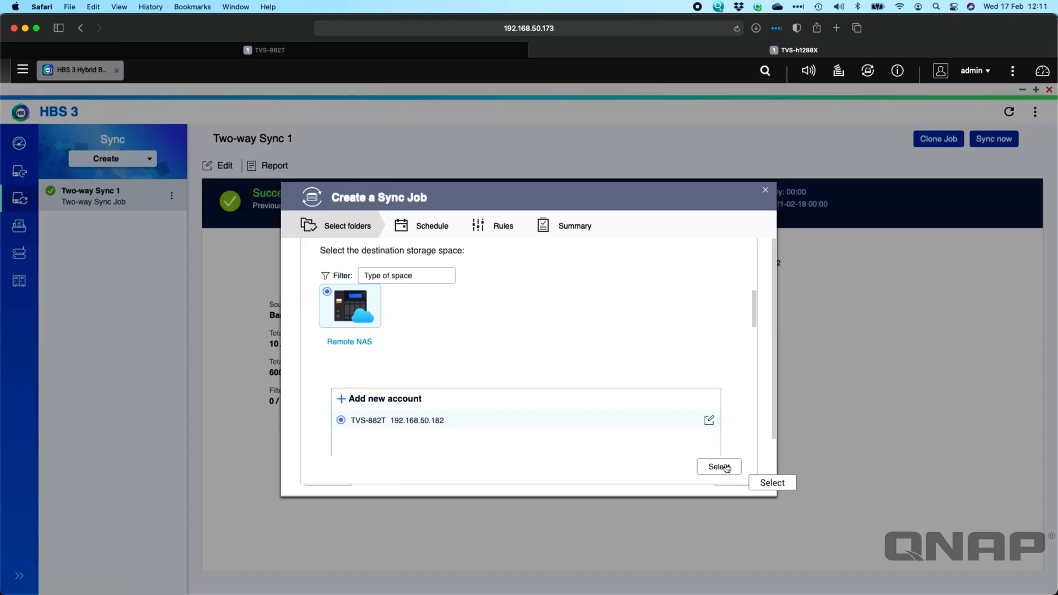
{"action": "left_click", "coordinate": [410, 399]}
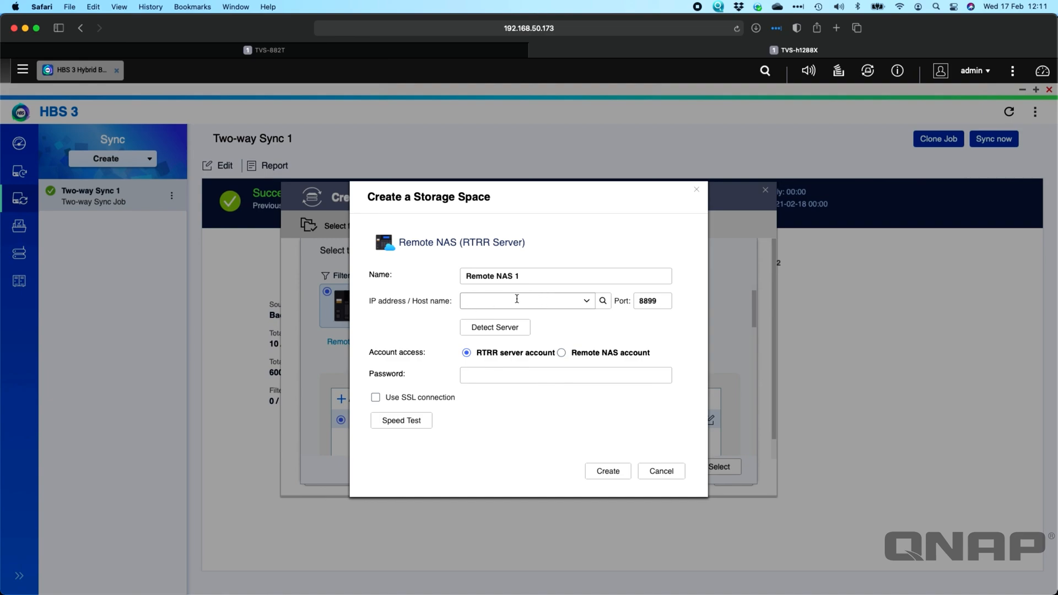
{"action": "left_click", "coordinate": [639, 300]}
{"action": "left_click", "coordinate": [482, 376]}
{"action": "left_click", "coordinate": [671, 475]}
Run a speed test on the existing TVS-882T storage space and close its settings without saving.
{"action": "left_click", "coordinate": [711, 420]}
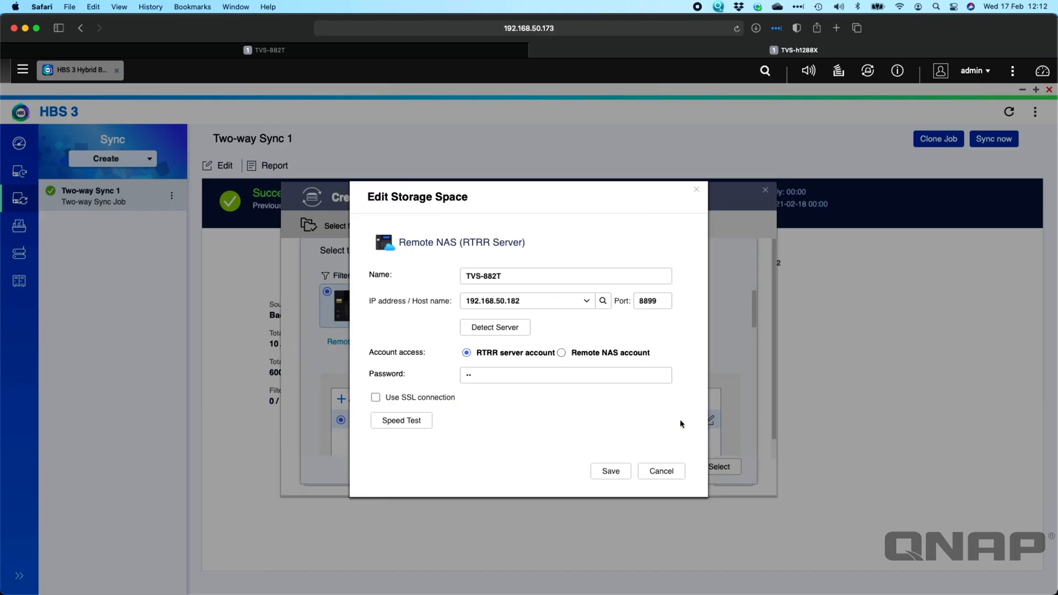
{"action": "left_click", "coordinate": [408, 420]}
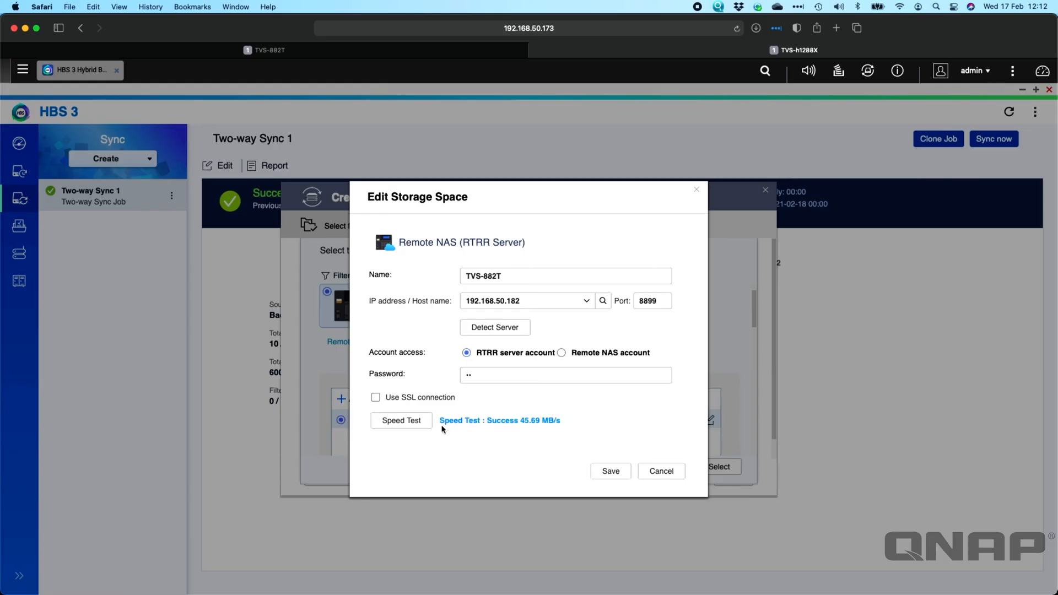
{"action": "left_click", "coordinate": [421, 420]}
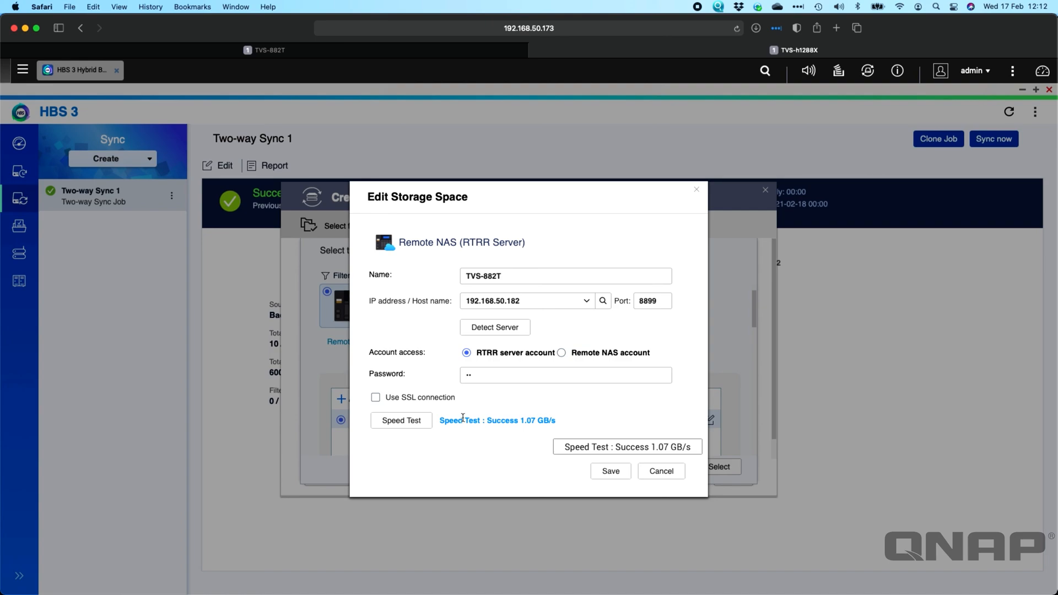
{"action": "left_click", "coordinate": [668, 472]}
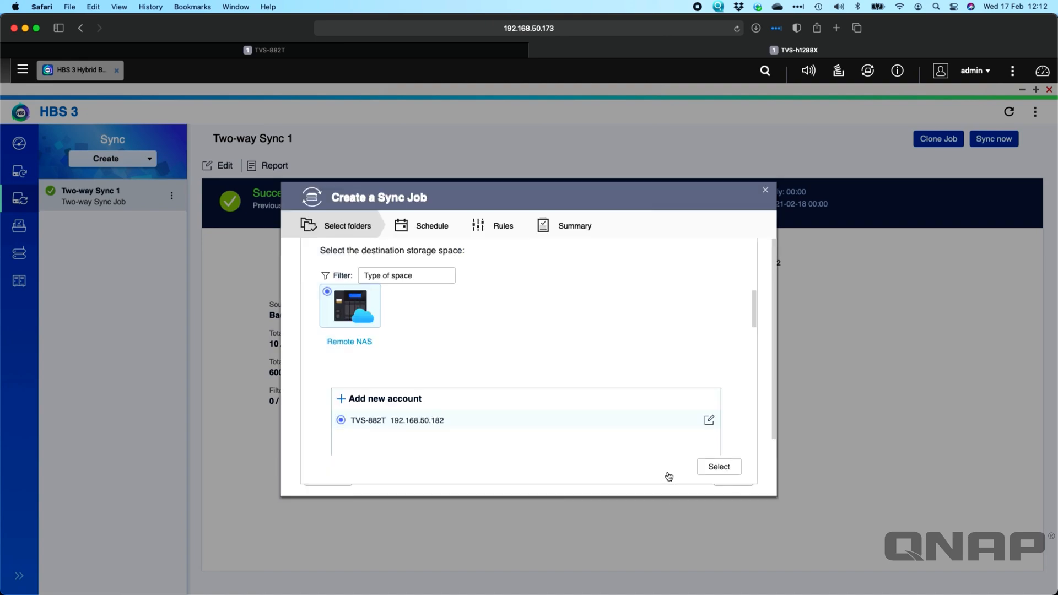
Select the TVS-882T storage space as the destination and set Public/Test as the local folder to sync.
{"action": "left_click", "coordinate": [732, 468]}
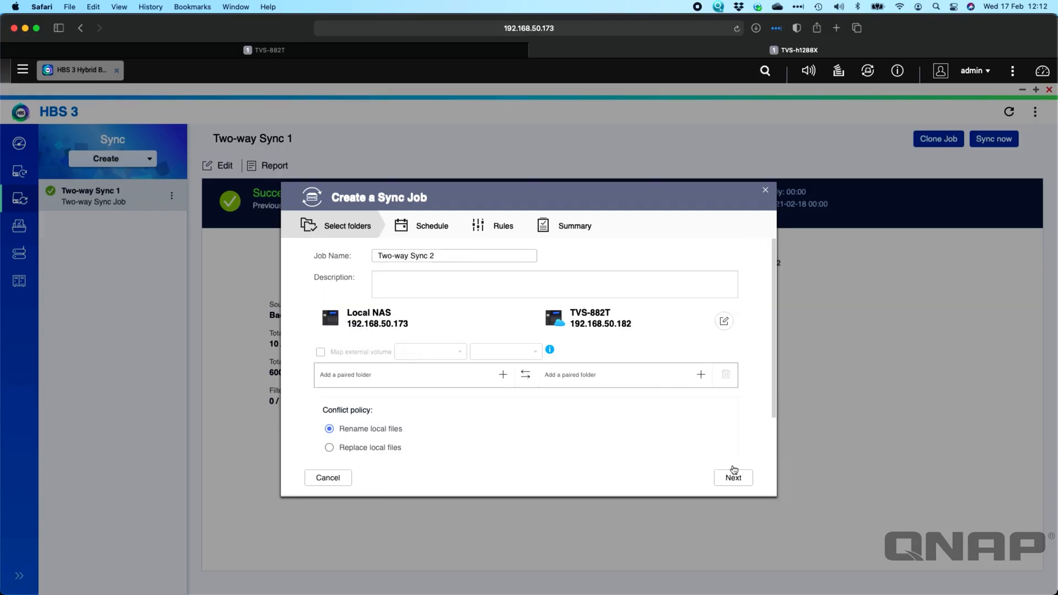
{"action": "left_click", "coordinate": [503, 377]}
{"action": "scroll", "coordinate": [462, 316], "scroll_direction": "down", "scroll_amount": 2}
{"action": "scroll", "coordinate": [462, 325], "scroll_direction": "down", "scroll_amount": 1}
{"action": "left_click", "coordinate": [429, 364]}
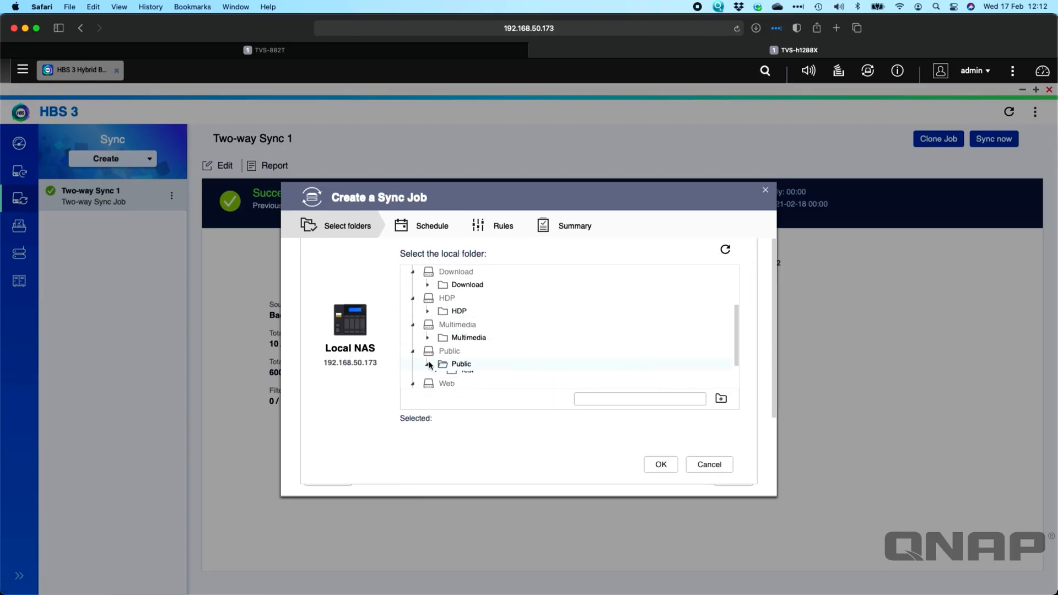
{"action": "scroll", "coordinate": [488, 372], "scroll_direction": "down", "scroll_amount": 2}
{"action": "left_click", "coordinate": [466, 338]}
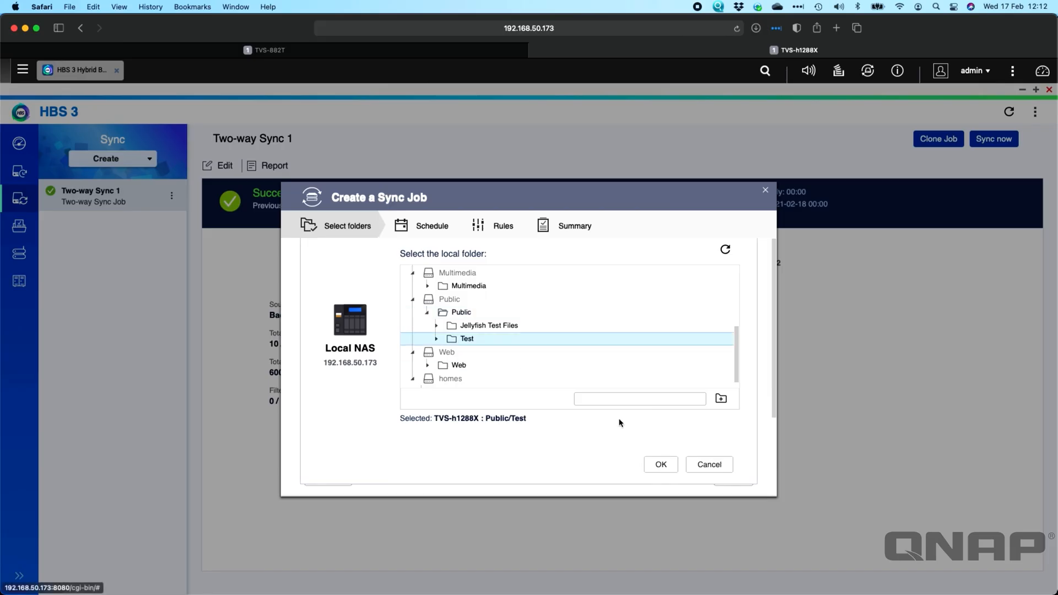
{"action": "left_click", "coordinate": [661, 465]}
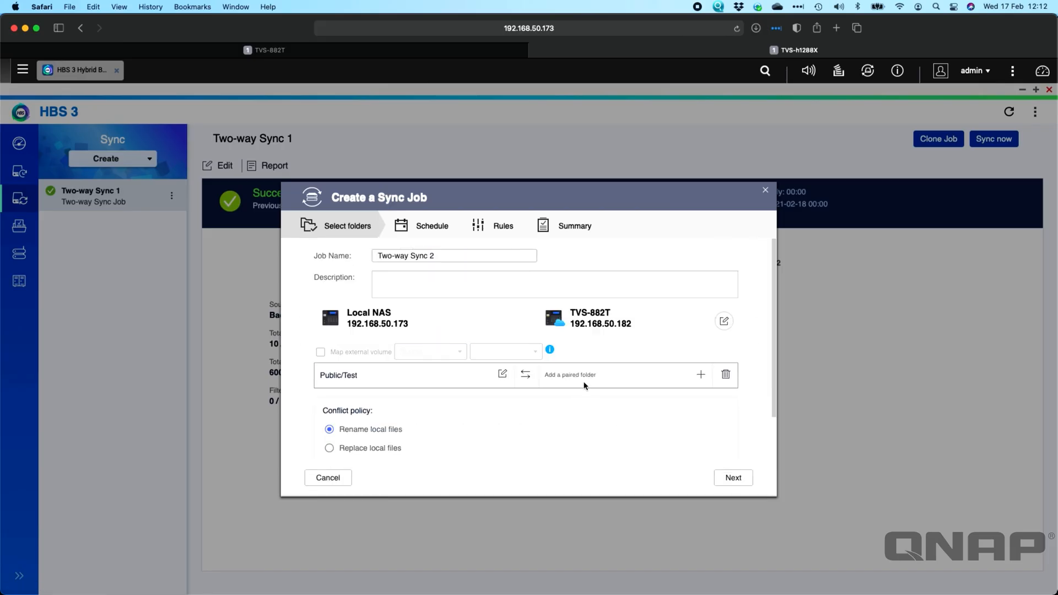
Pair the local folder with /Public on the TVS-882T and accept the Rename local files conflict policy.
{"action": "left_click", "coordinate": [701, 375]}
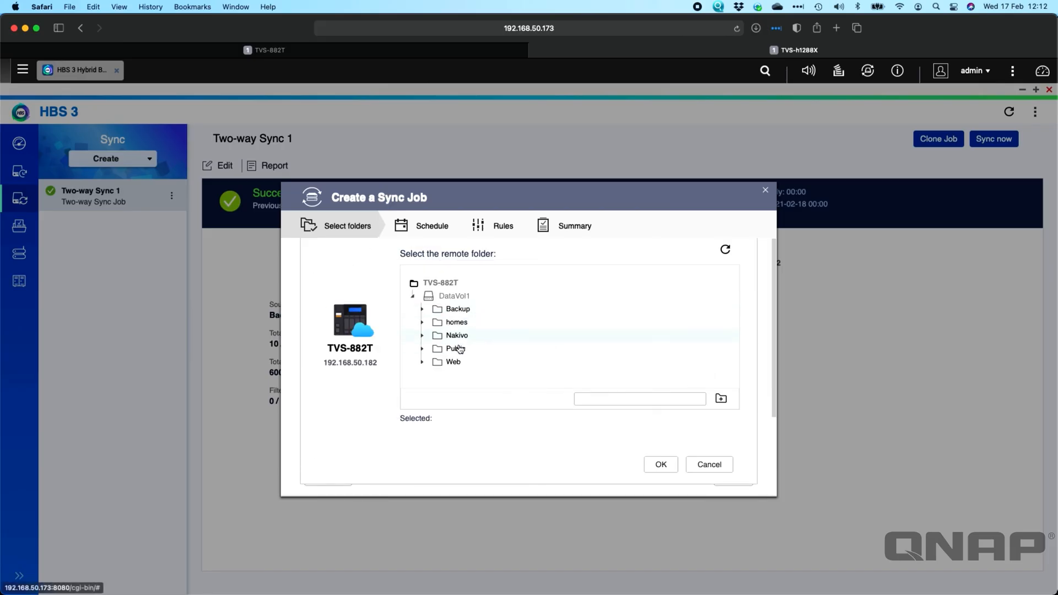
{"action": "left_click", "coordinate": [459, 348]}
{"action": "left_click", "coordinate": [661, 464]}
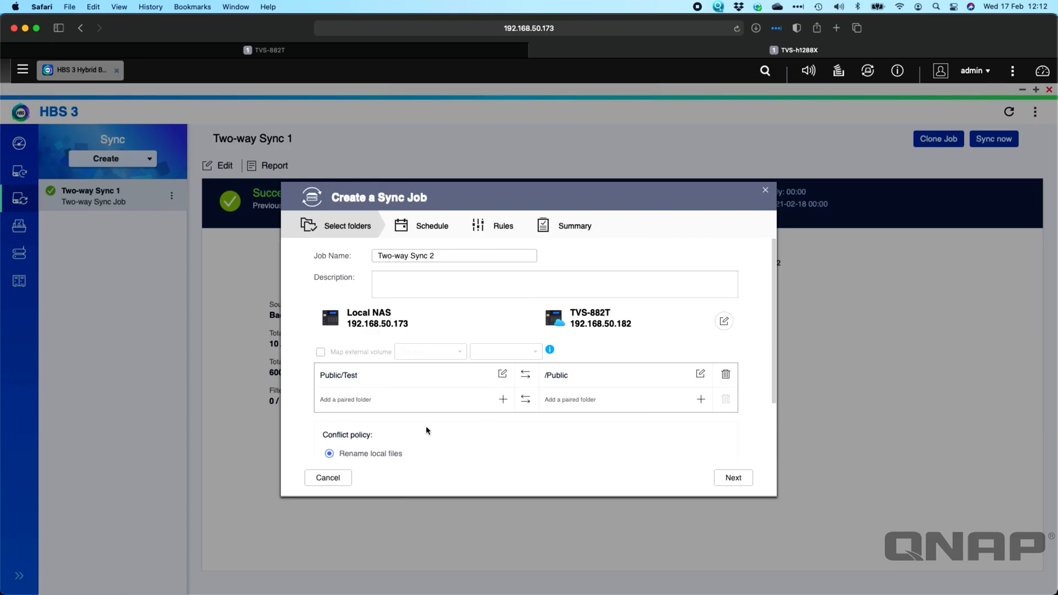
{"action": "scroll", "coordinate": [413, 434], "scroll_direction": "down", "scroll_amount": 2}
{"action": "scroll", "coordinate": [413, 434], "scroll_direction": "down", "scroll_amount": 2}
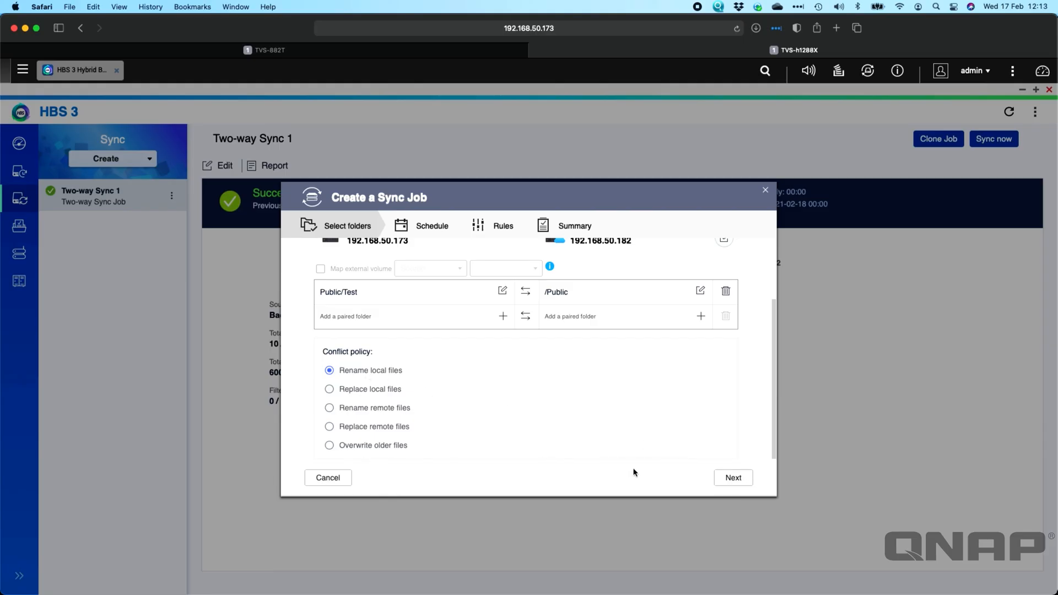
{"action": "left_click", "coordinate": [738, 477]}
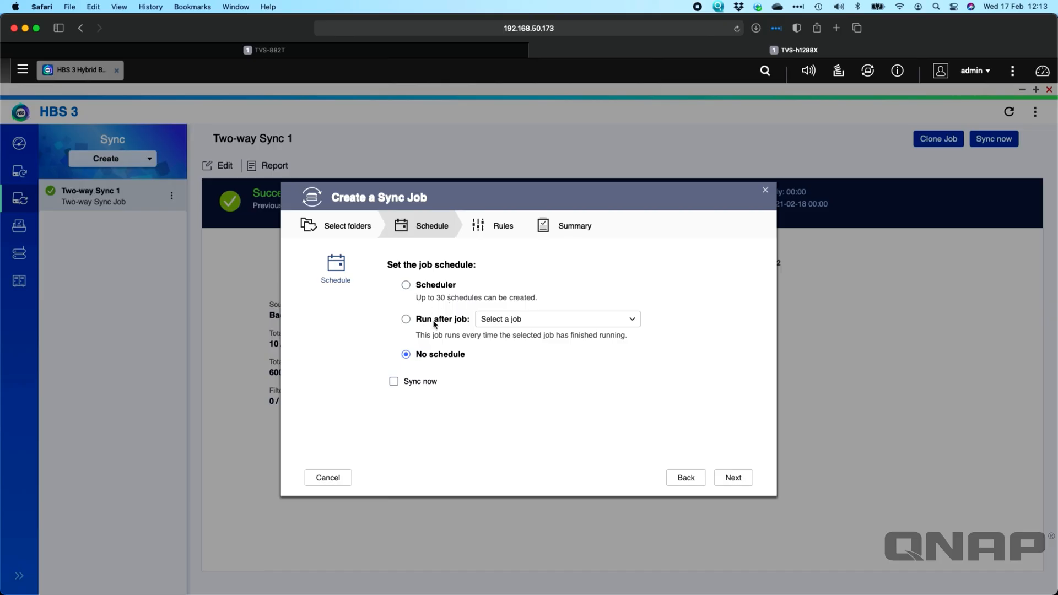
{"action": "left_click", "coordinate": [406, 319]}
{"action": "left_click", "coordinate": [603, 326]}
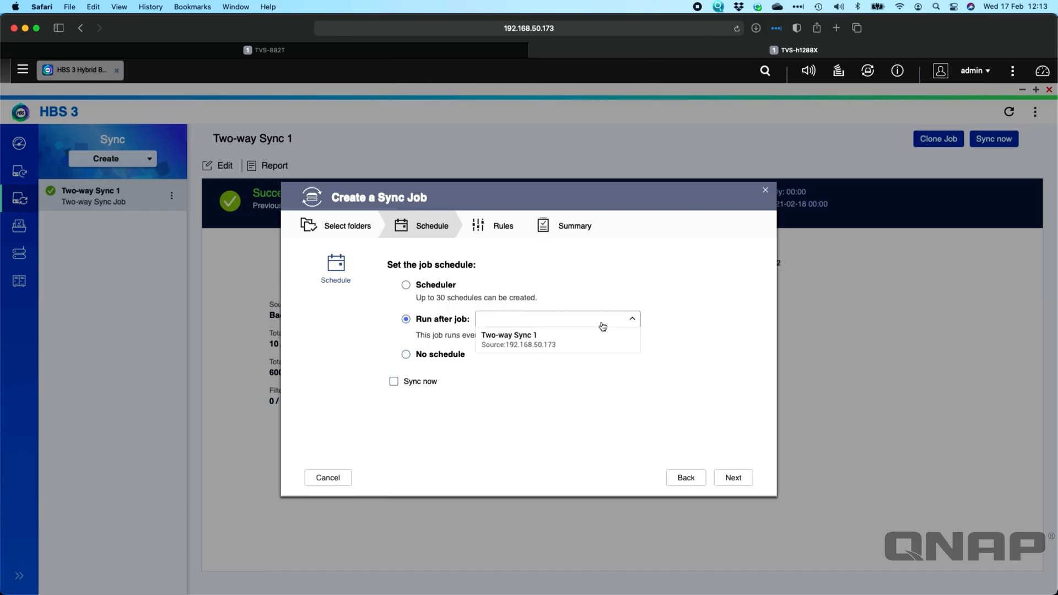
{"action": "left_click", "coordinate": [550, 382]}
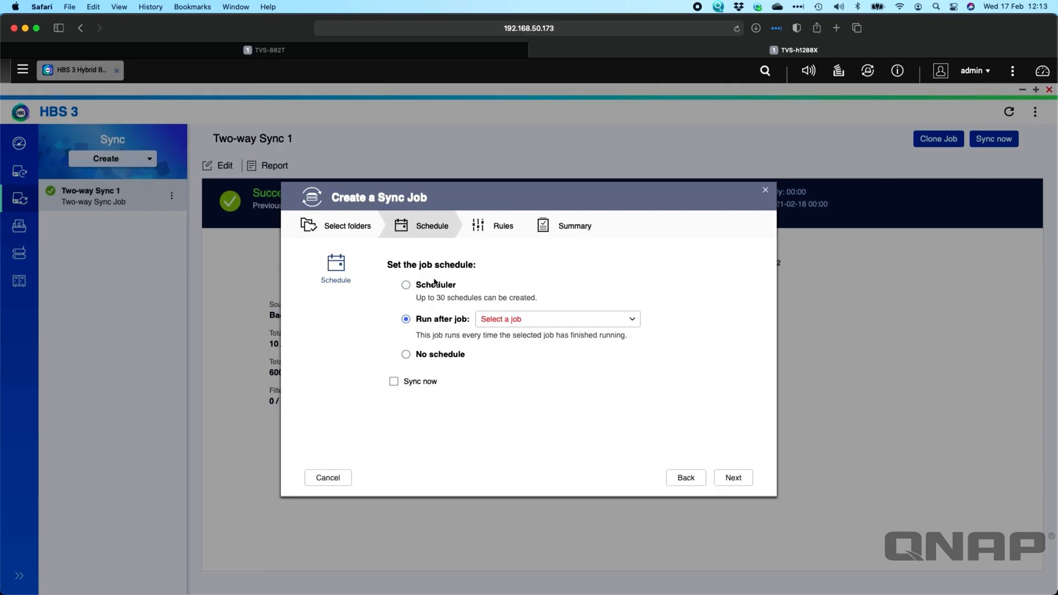
Schedule the sync job to run daily at 01:00, with Sync now enabled, and continue to the job rules.
{"action": "left_click", "coordinate": [430, 288]}
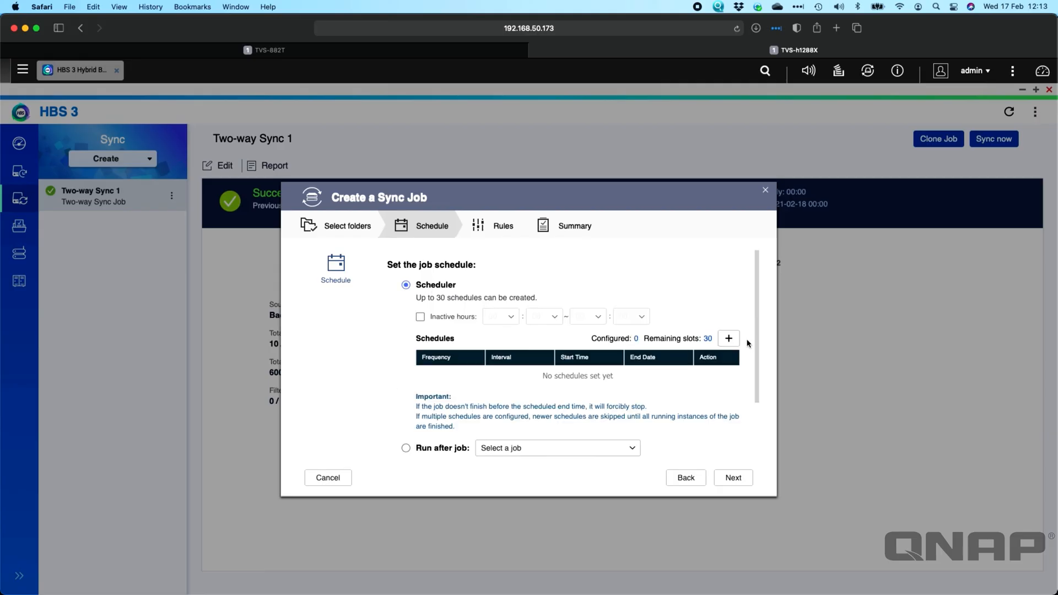
{"action": "left_click", "coordinate": [729, 339]}
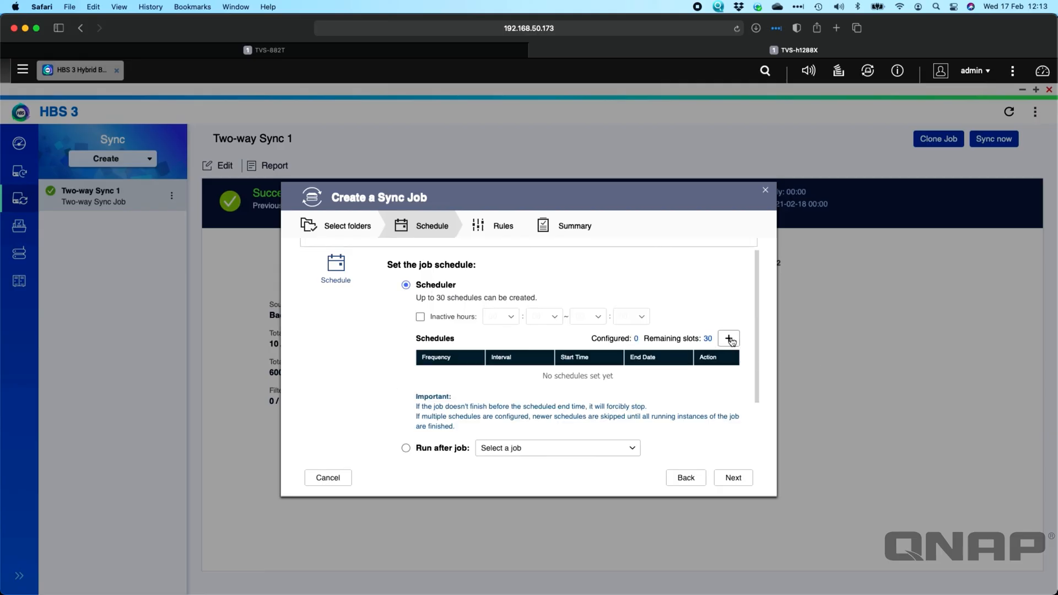
{"action": "left_click", "coordinate": [471, 256]}
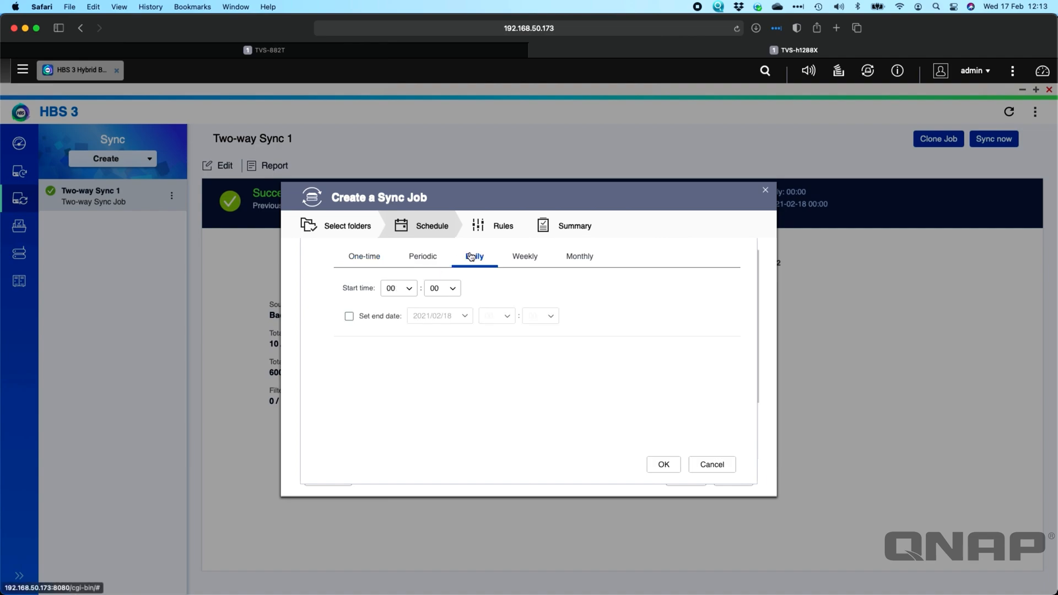
{"action": "left_click", "coordinate": [410, 291]}
{"action": "left_click", "coordinate": [402, 322]}
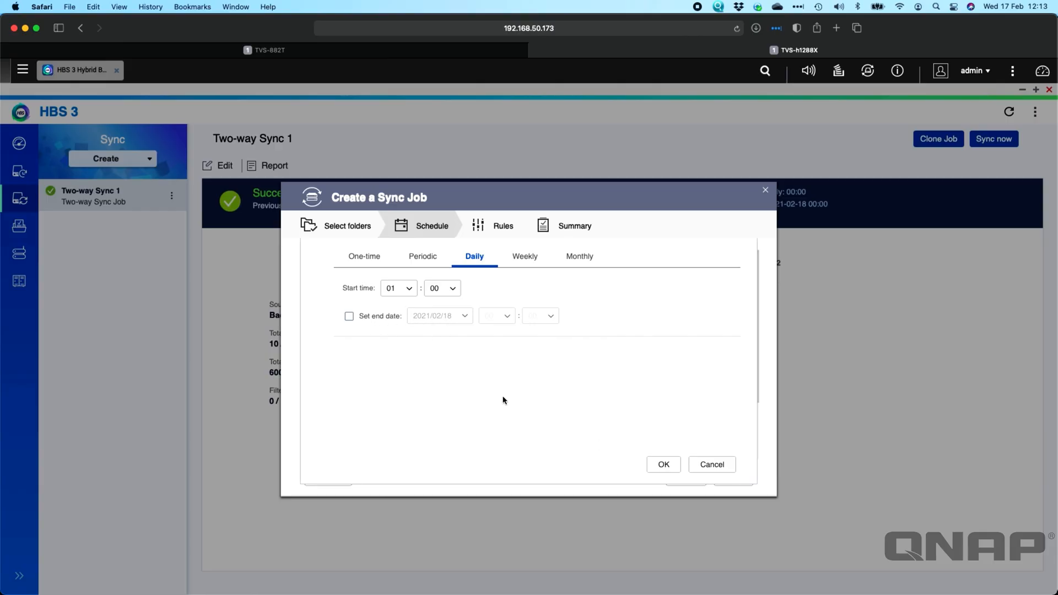
{"action": "left_click", "coordinate": [665, 466]}
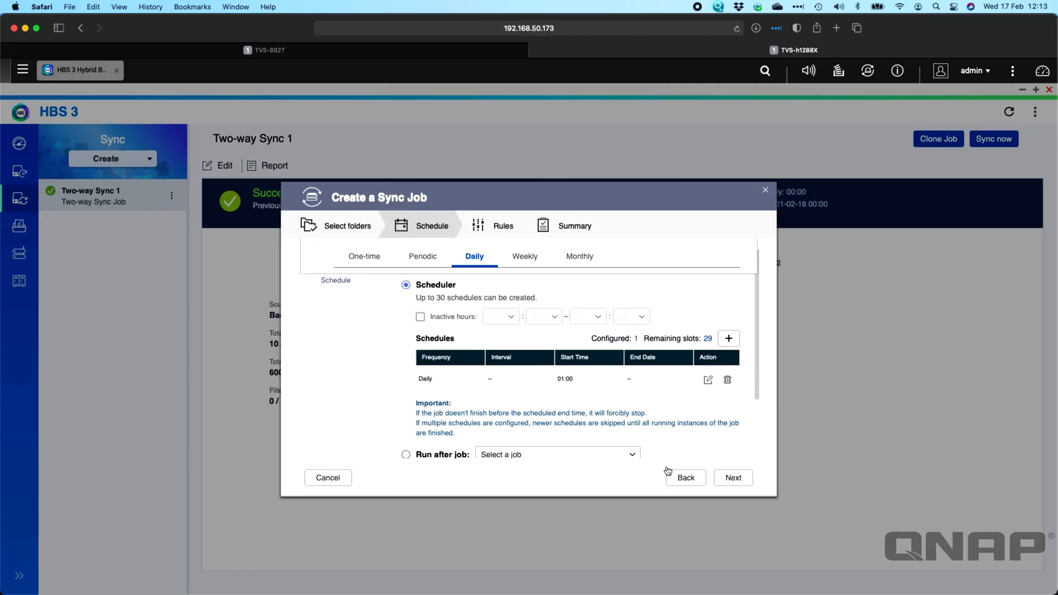
{"action": "scroll", "coordinate": [510, 364], "scroll_direction": "down", "scroll_amount": 3}
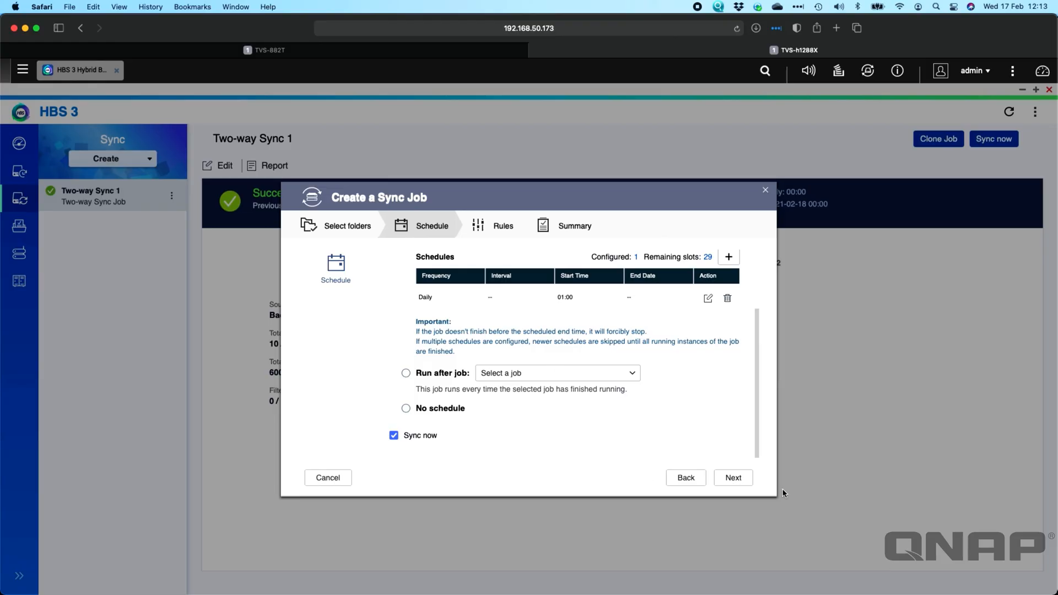
{"action": "left_click", "coordinate": [733, 477]}
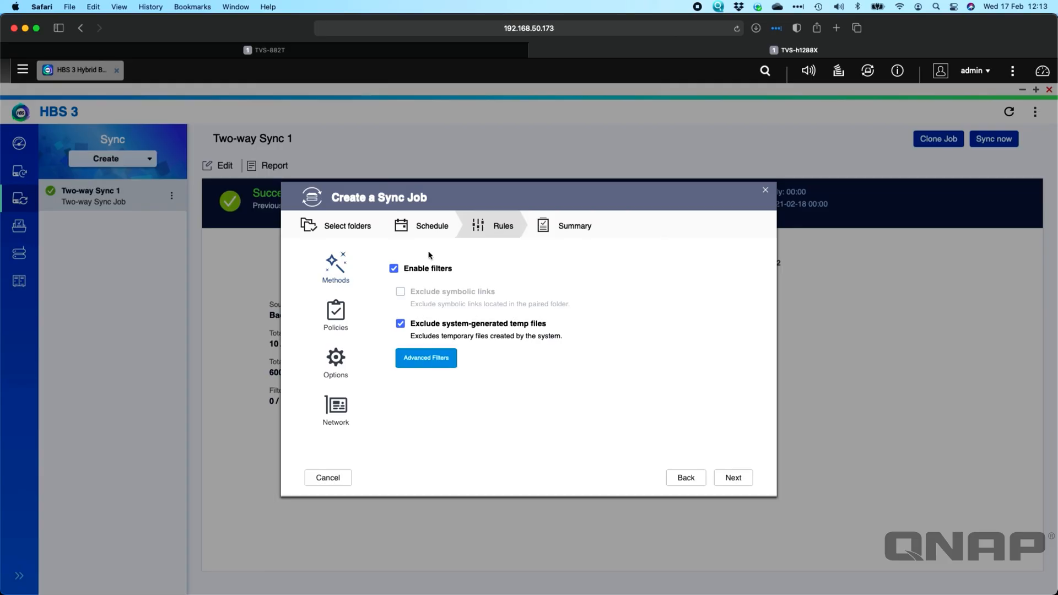
Review the advanced filter criteria for the sync job and close them without applying any.
{"action": "left_click", "coordinate": [427, 359]}
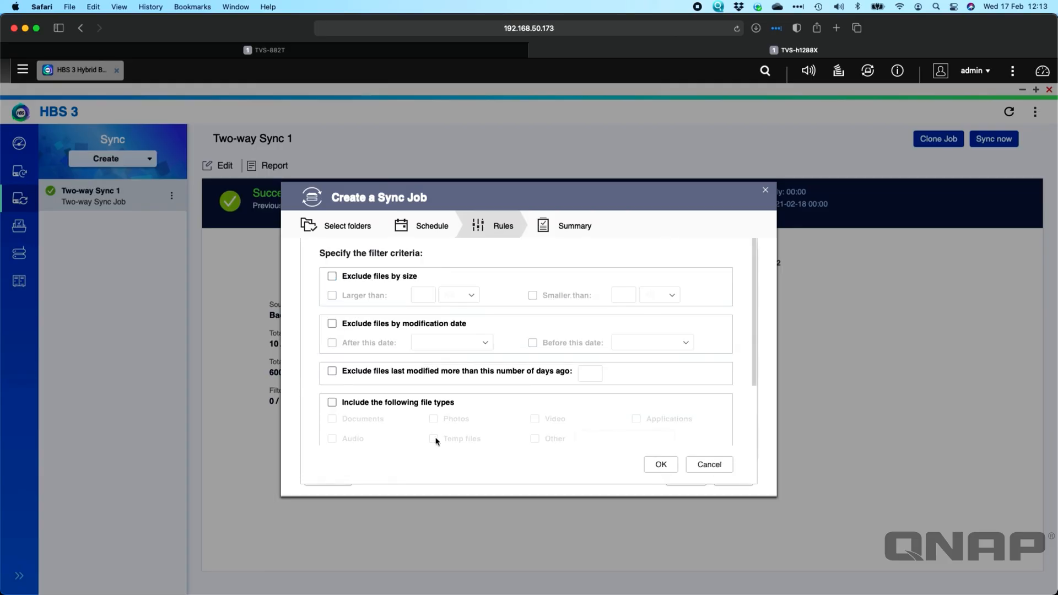
{"action": "scroll", "coordinate": [533, 350], "scroll_direction": "down", "scroll_amount": 3}
{"action": "scroll", "coordinate": [533, 350], "scroll_direction": "up", "scroll_amount": 4}
{"action": "left_click", "coordinate": [709, 464]}
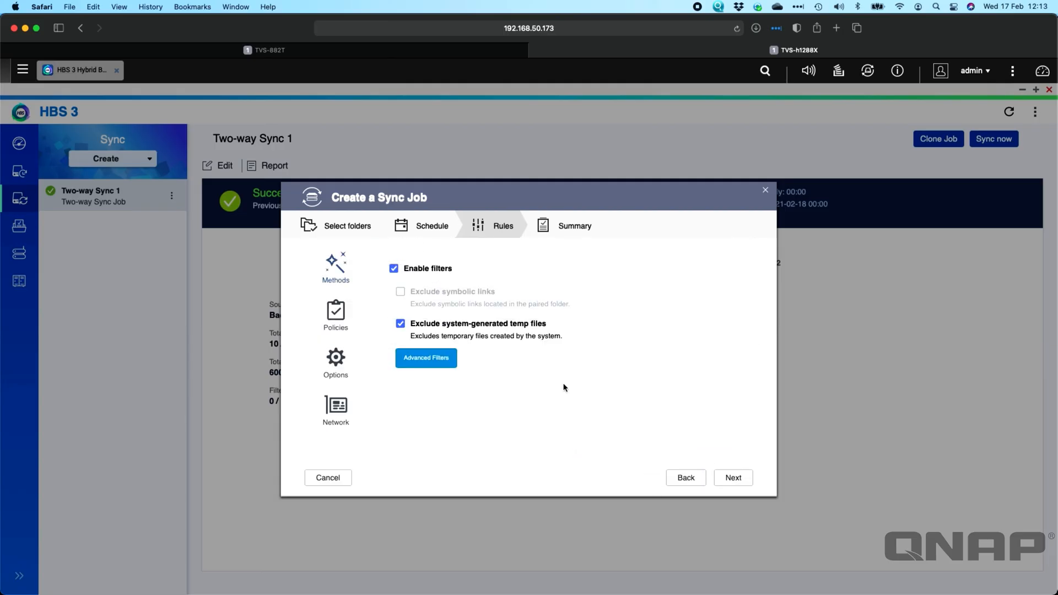
Toggle TCP BBR congestion control in the job policies, then review the advanced policy settings and the job event rules.
{"action": "left_click", "coordinate": [335, 311]}
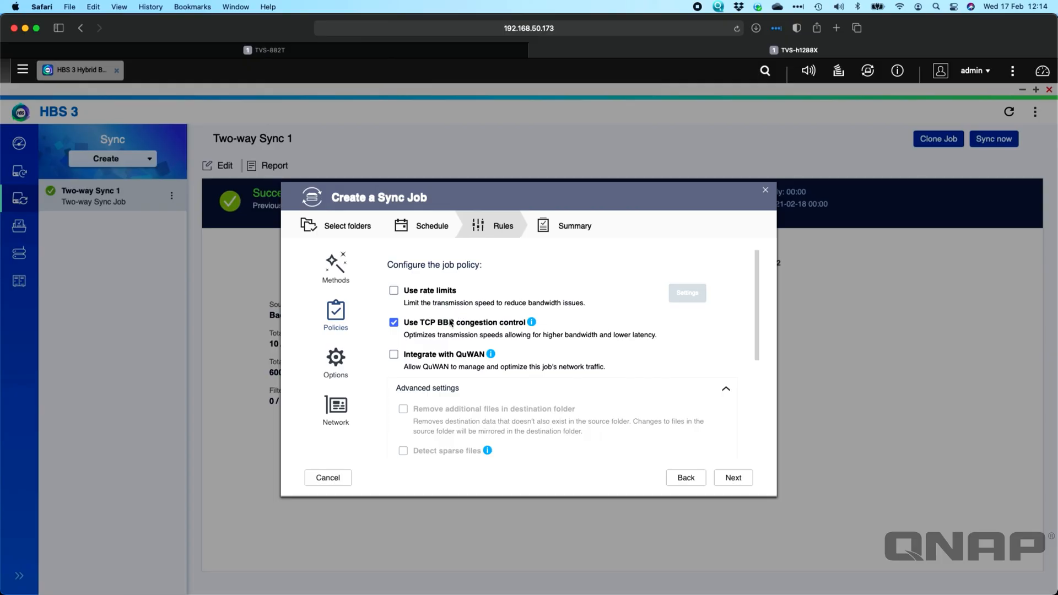
{"action": "left_click", "coordinate": [394, 323]}
{"action": "scroll", "coordinate": [654, 354], "scroll_direction": "down", "scroll_amount": 5}
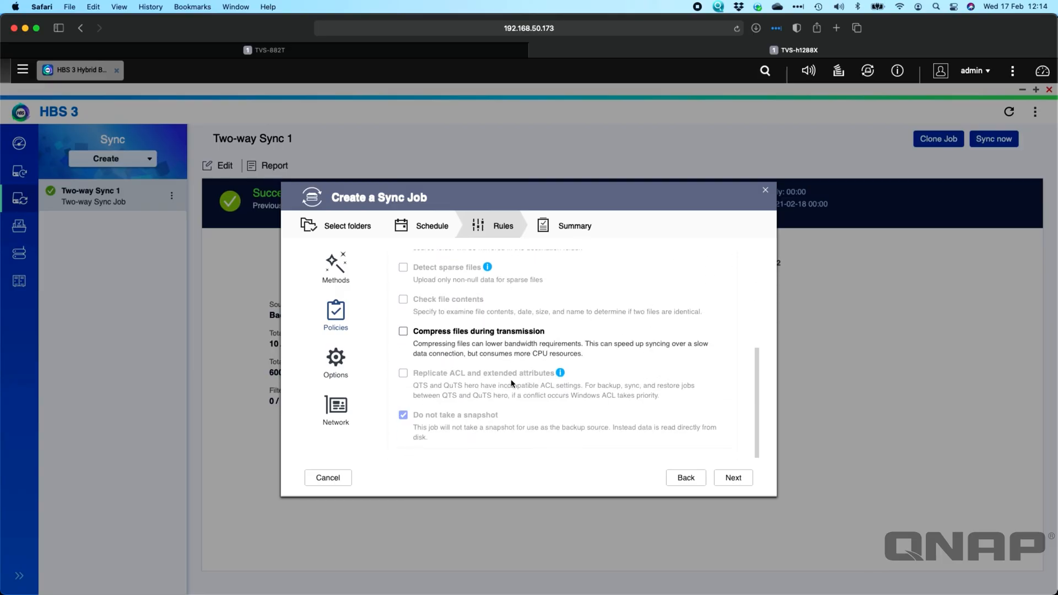
{"action": "scroll", "coordinate": [512, 380], "scroll_direction": "up", "scroll_amount": 2}
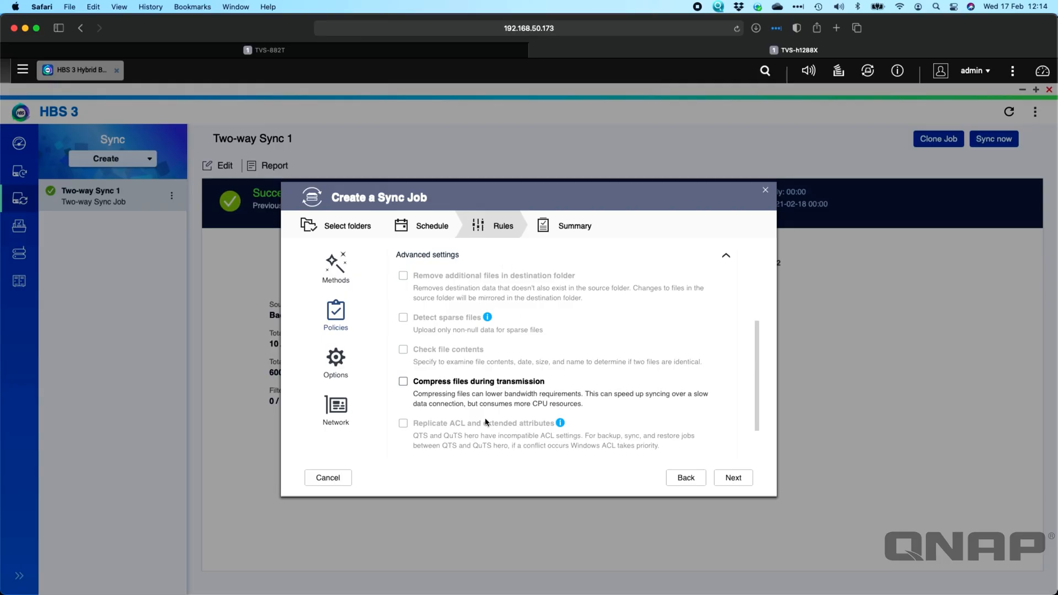
{"action": "scroll", "coordinate": [452, 397], "scroll_direction": "down", "scroll_amount": 2}
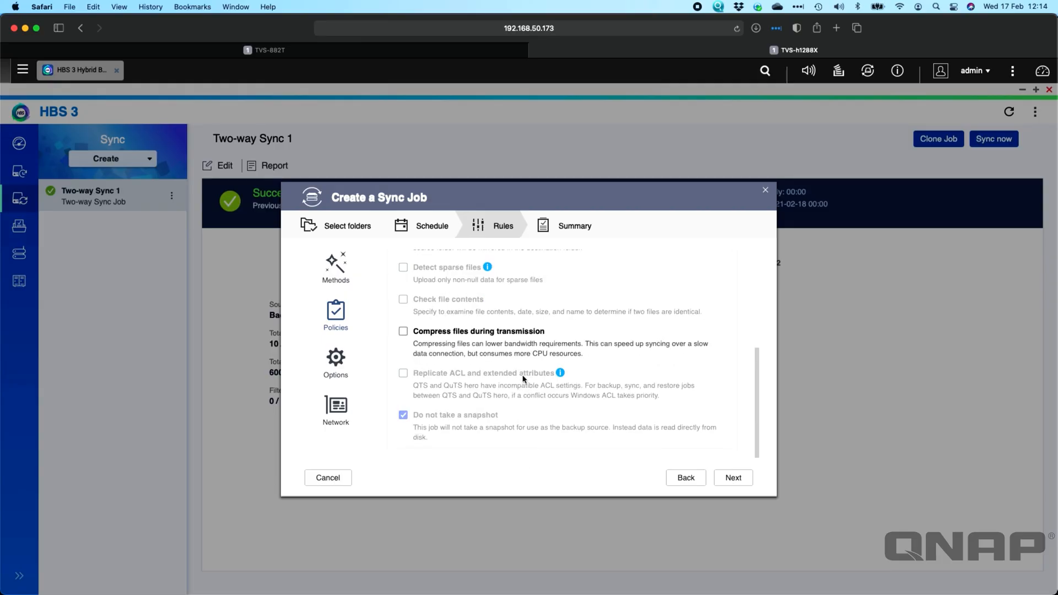
{"action": "left_click", "coordinate": [347, 358]}
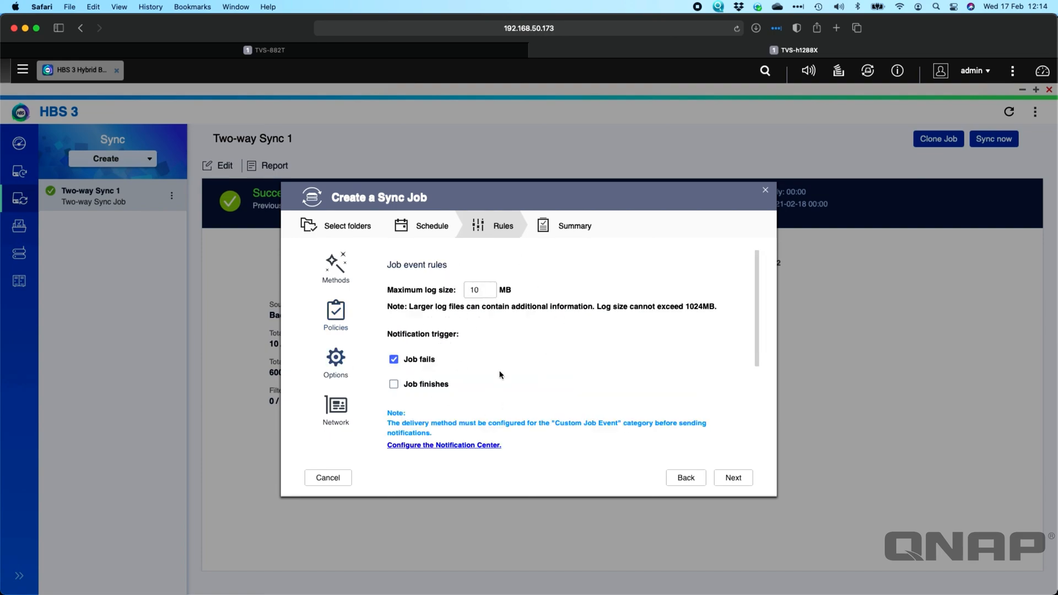
Try Manual network interface assignment, check the listed interfaces, and return the job to Automatic (Optimized).
{"action": "left_click", "coordinate": [339, 412]}
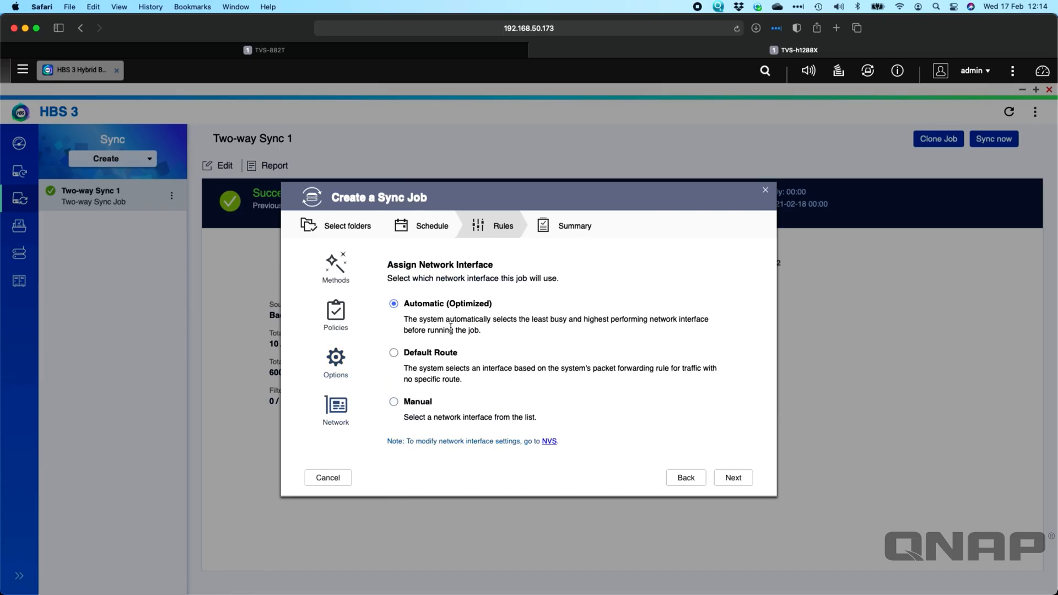
{"action": "left_click", "coordinate": [412, 406]}
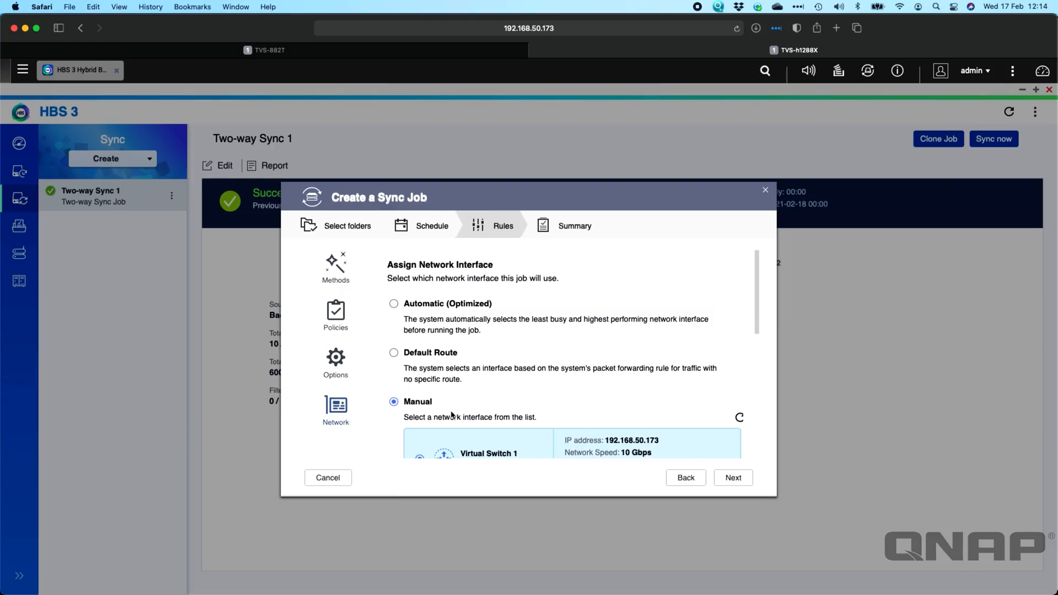
{"action": "scroll", "coordinate": [617, 353], "scroll_direction": "down", "scroll_amount": 3}
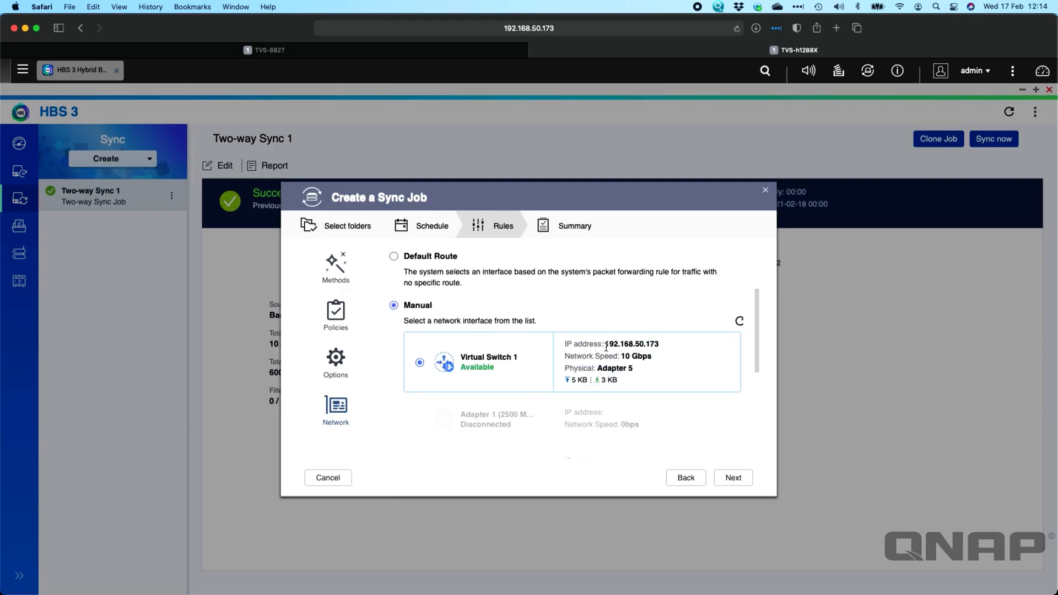
{"action": "scroll", "coordinate": [536, 320], "scroll_direction": "up", "scroll_amount": 3}
{"action": "left_click", "coordinate": [457, 315]}
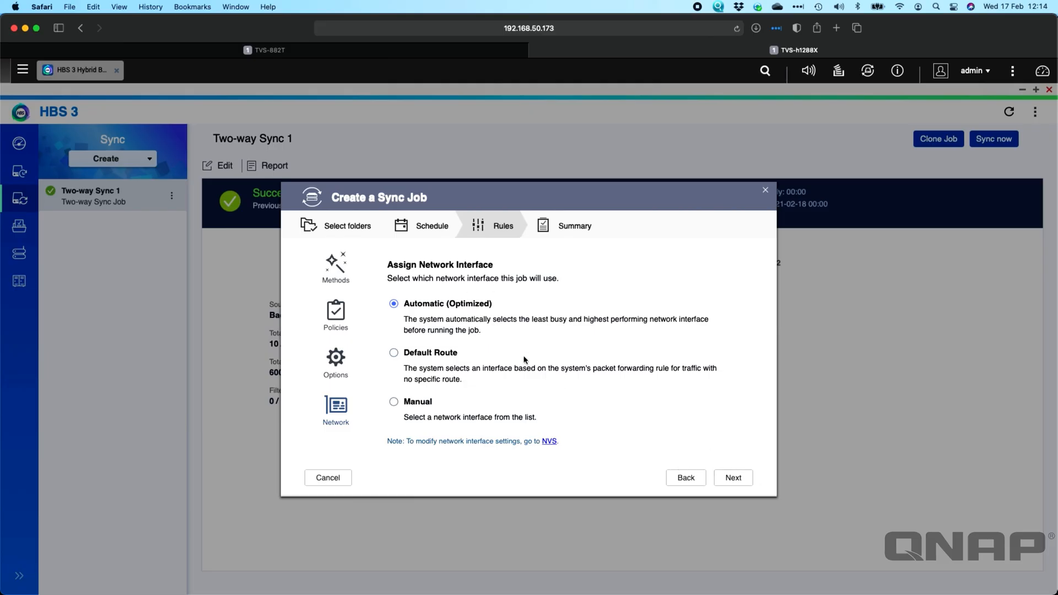
Check the job summary and create the two-way sync job between Public/Test and /Public on the TVS-882T.
{"action": "left_click", "coordinate": [734, 478]}
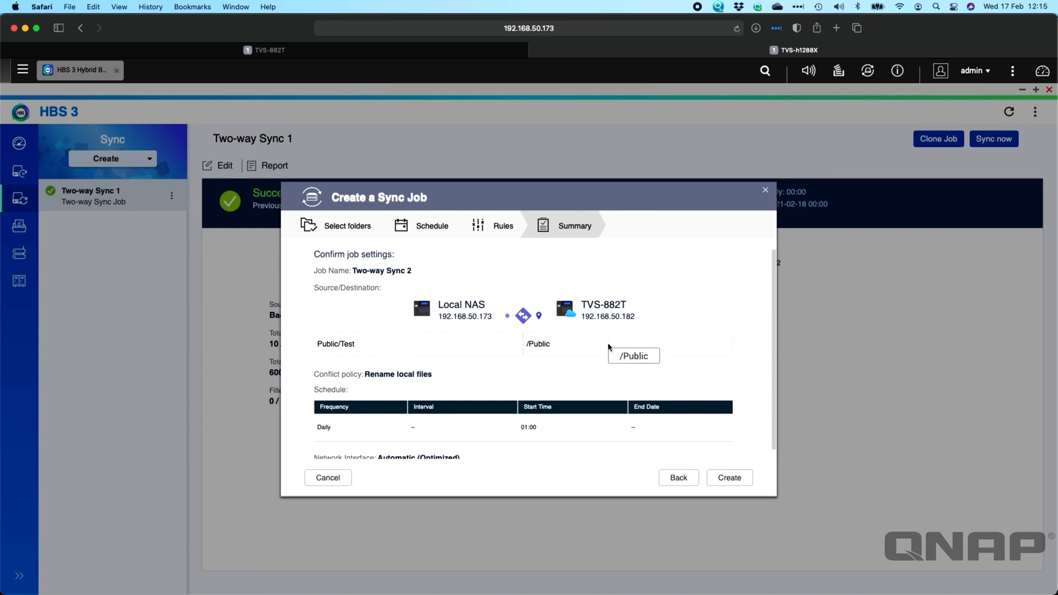
{"action": "scroll", "coordinate": [489, 371], "scroll_direction": "down", "scroll_amount": 1}
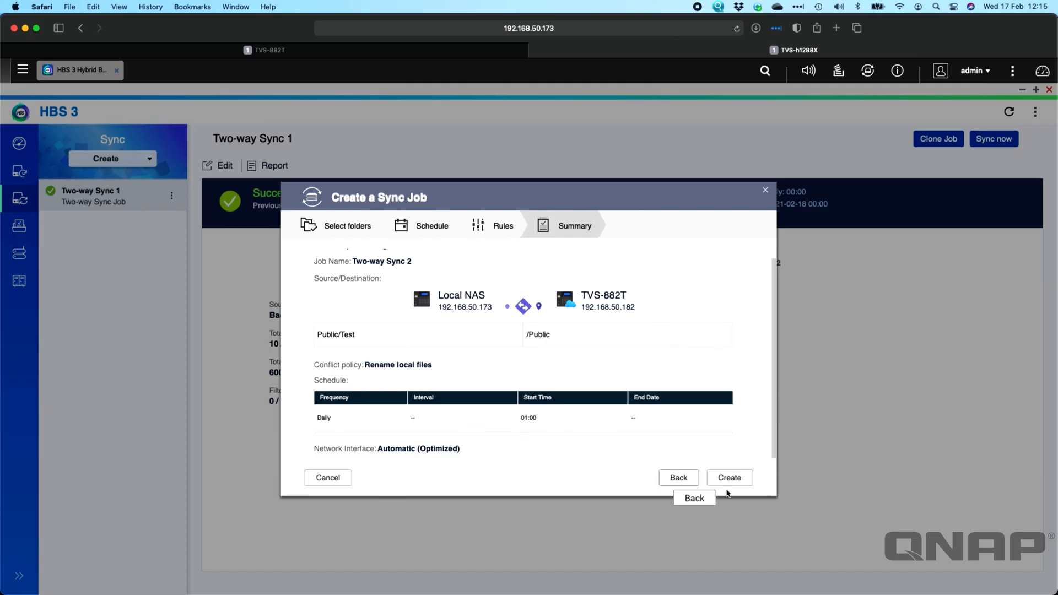
{"action": "left_click", "coordinate": [735, 485]}
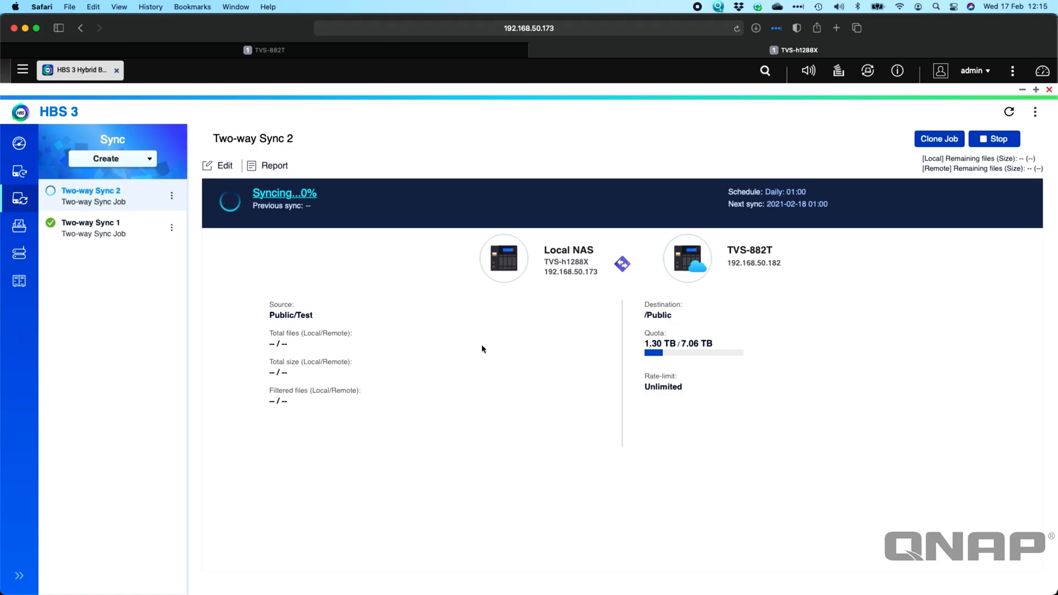
Examine the report for Two-way Sync 2, including the current run's status and file transfer details, and close it.
{"action": "left_click", "coordinate": [277, 176]}
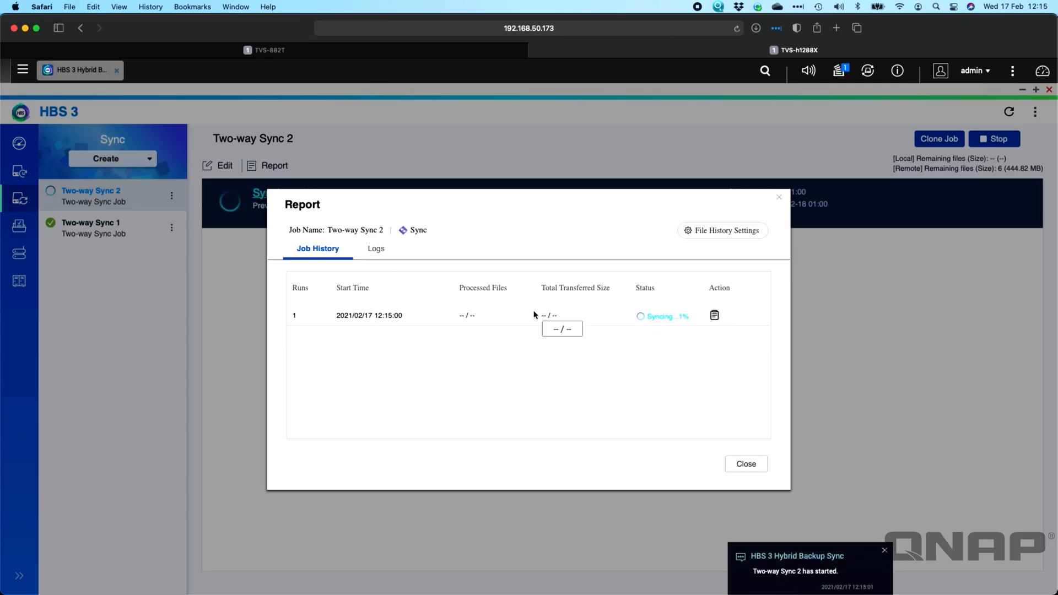
{"action": "left_click", "coordinate": [715, 316]}
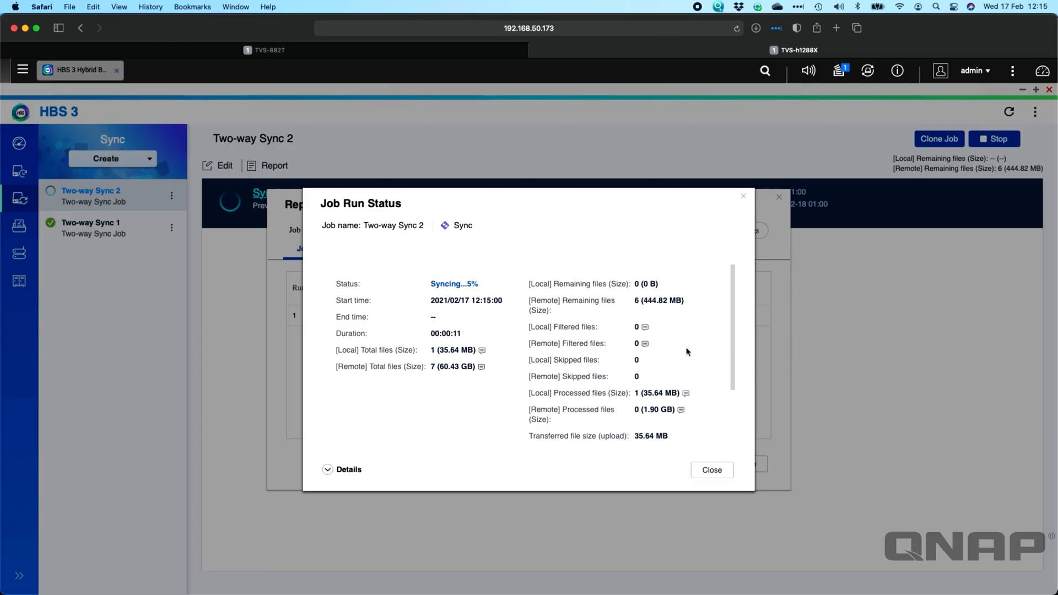
{"action": "scroll", "coordinate": [702, 338], "scroll_direction": "down", "scroll_amount": 3}
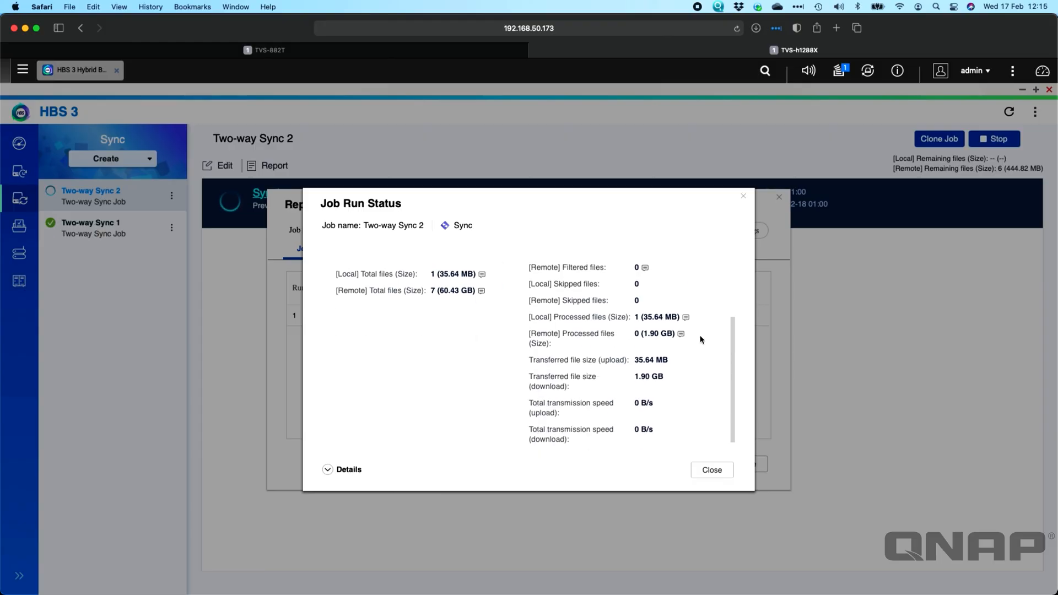
{"action": "left_click", "coordinate": [327, 470]}
{"action": "scroll", "coordinate": [549, 391], "scroll_direction": "down", "scroll_amount": 3}
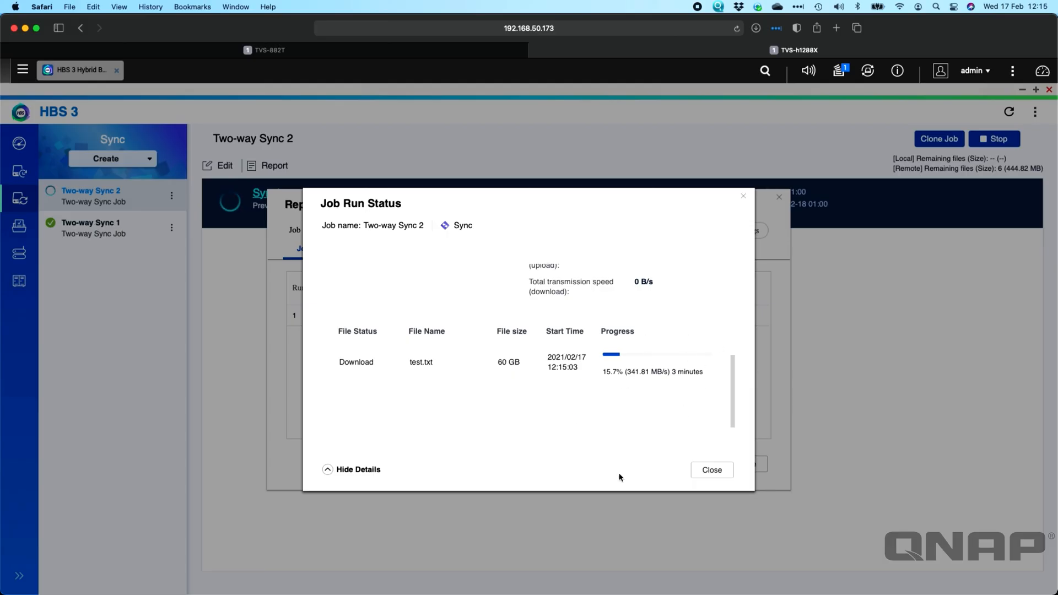
{"action": "left_click", "coordinate": [706, 470]}
{"action": "left_click", "coordinate": [746, 464]}
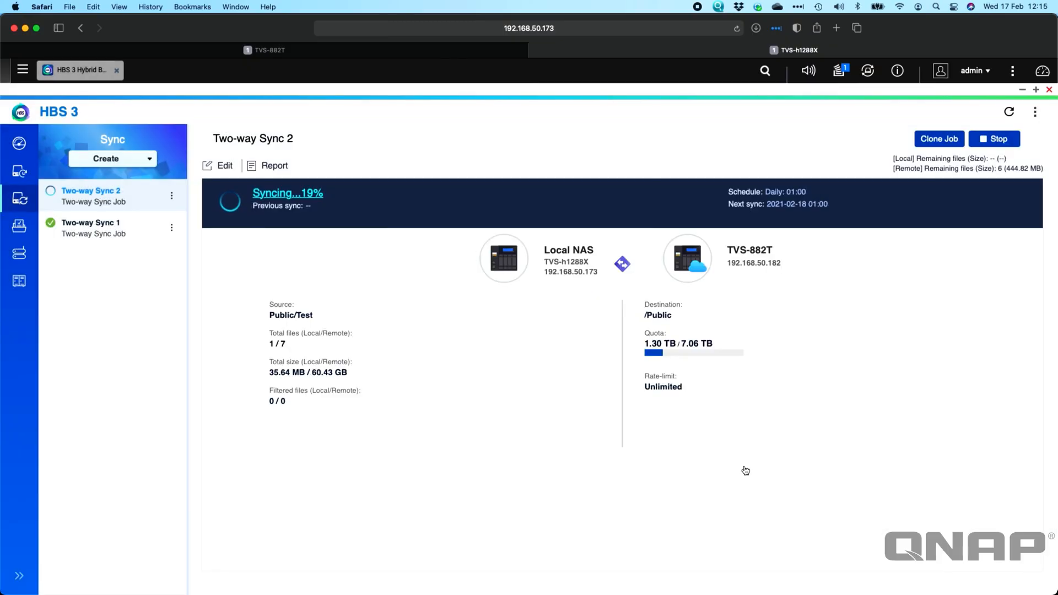
Look through the job history in the report for Two-way Sync 1 and close it.
{"action": "left_click", "coordinate": [138, 229]}
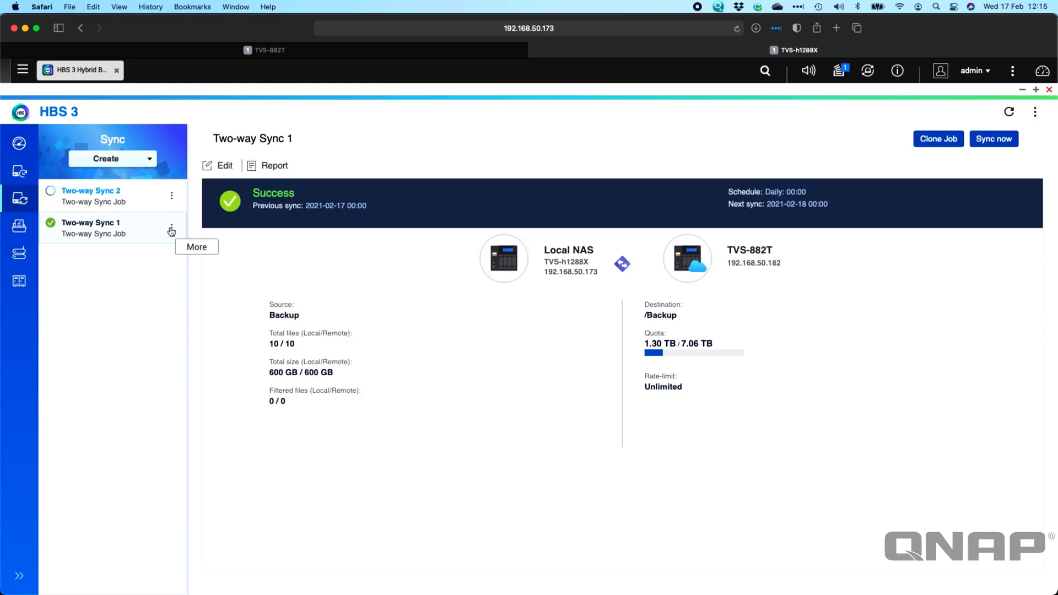
{"action": "left_click", "coordinate": [274, 165]}
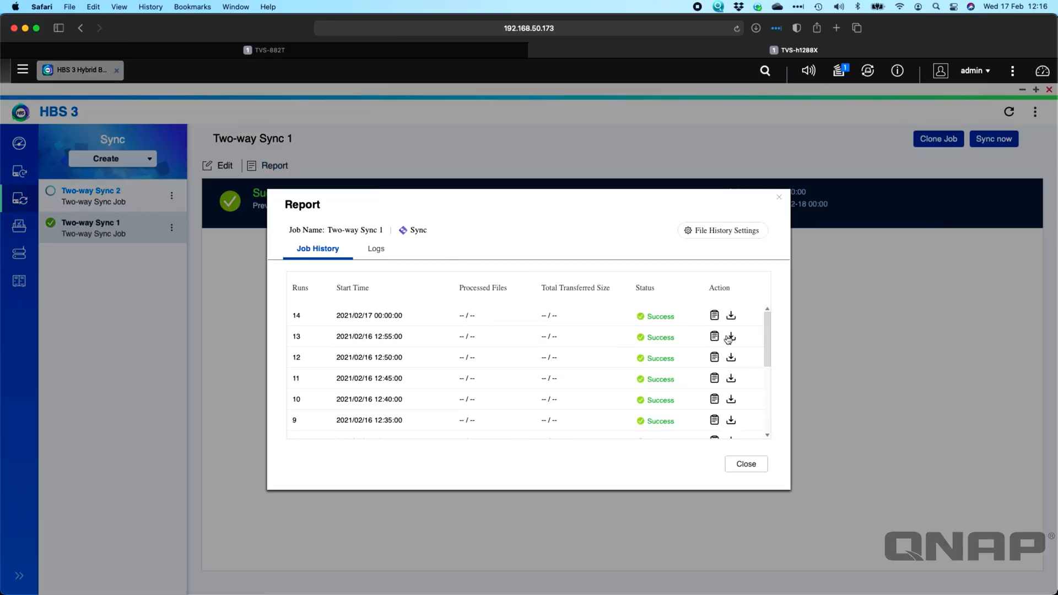
{"action": "scroll", "coordinate": [728, 339], "scroll_direction": "down", "scroll_amount": 4}
{"action": "scroll", "coordinate": [729, 340], "scroll_direction": "up", "scroll_amount": 4}
{"action": "left_click", "coordinate": [746, 465]}
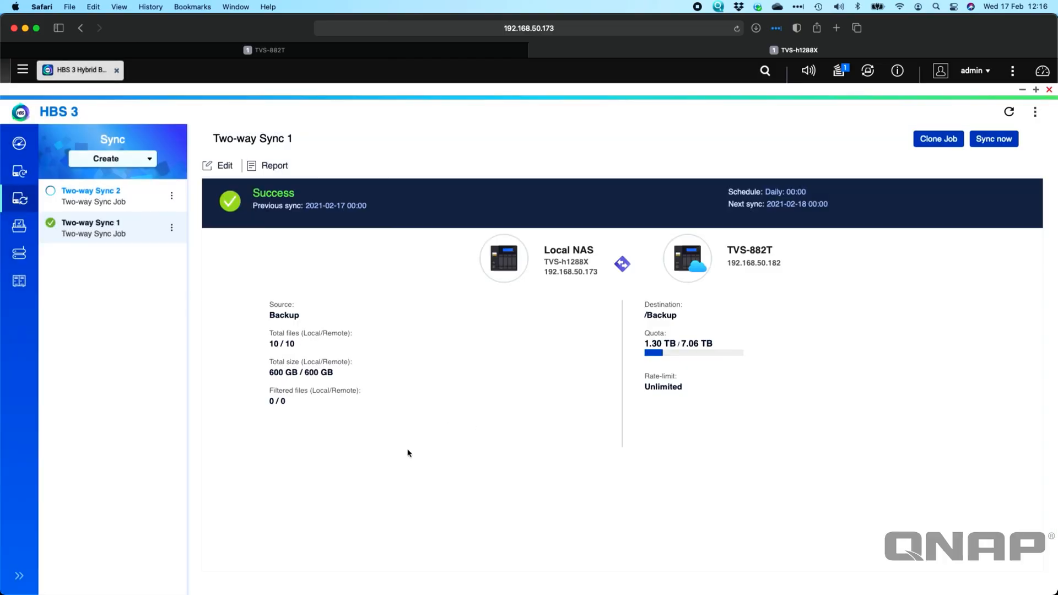
Start another two-way sync job with the existing QNAP Google Drive account as the destination storage space.
{"action": "left_click", "coordinate": [147, 160]}
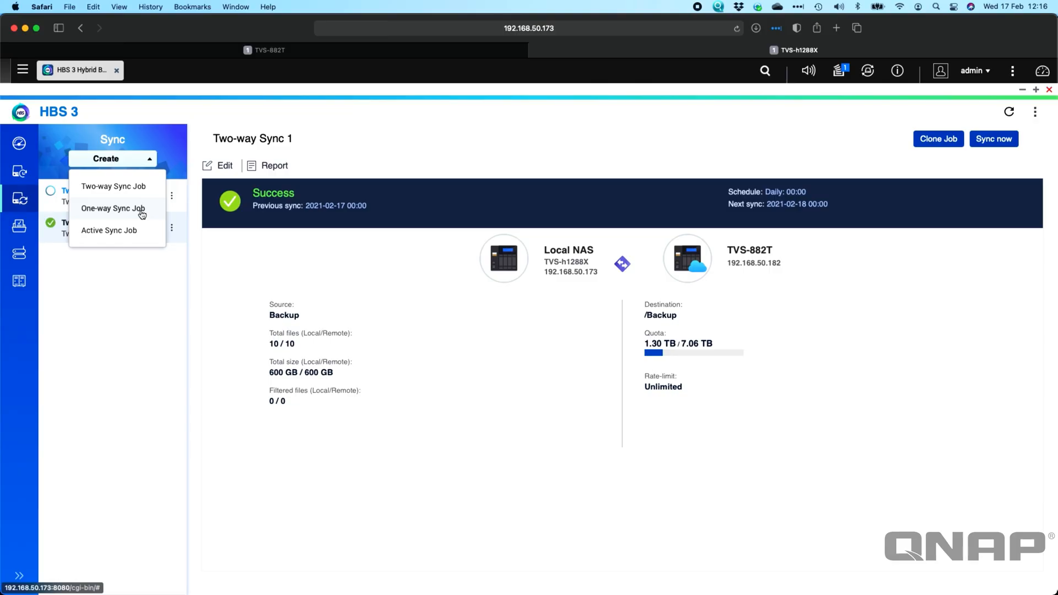
{"action": "left_click", "coordinate": [137, 187]}
{"action": "scroll", "coordinate": [634, 400], "scroll_direction": "down", "scroll_amount": 5}
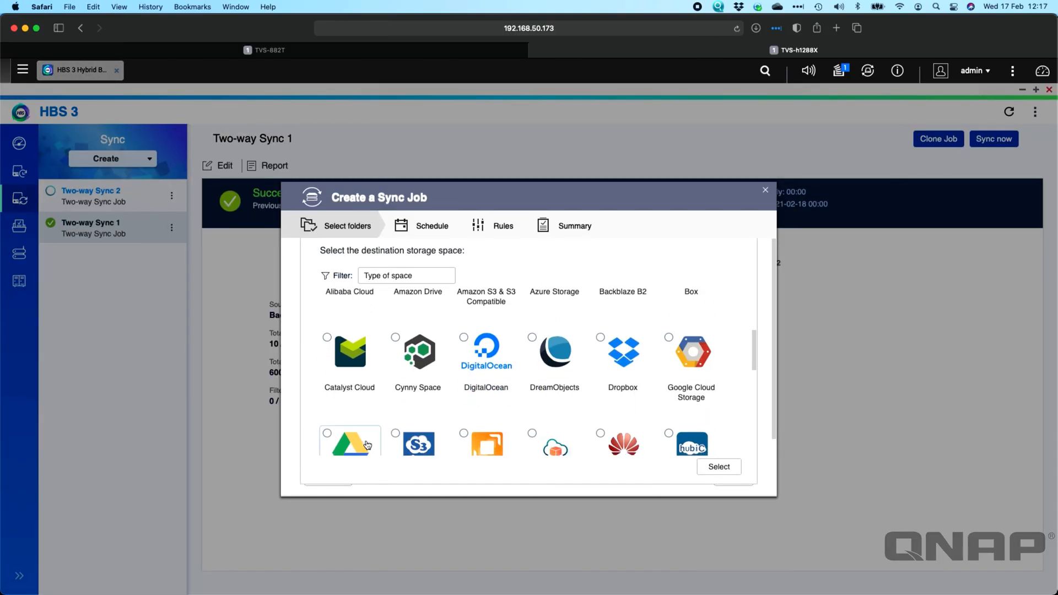
{"action": "scroll", "coordinate": [551, 386], "scroll_direction": "down", "scroll_amount": 2}
{"action": "left_click", "coordinate": [350, 379]}
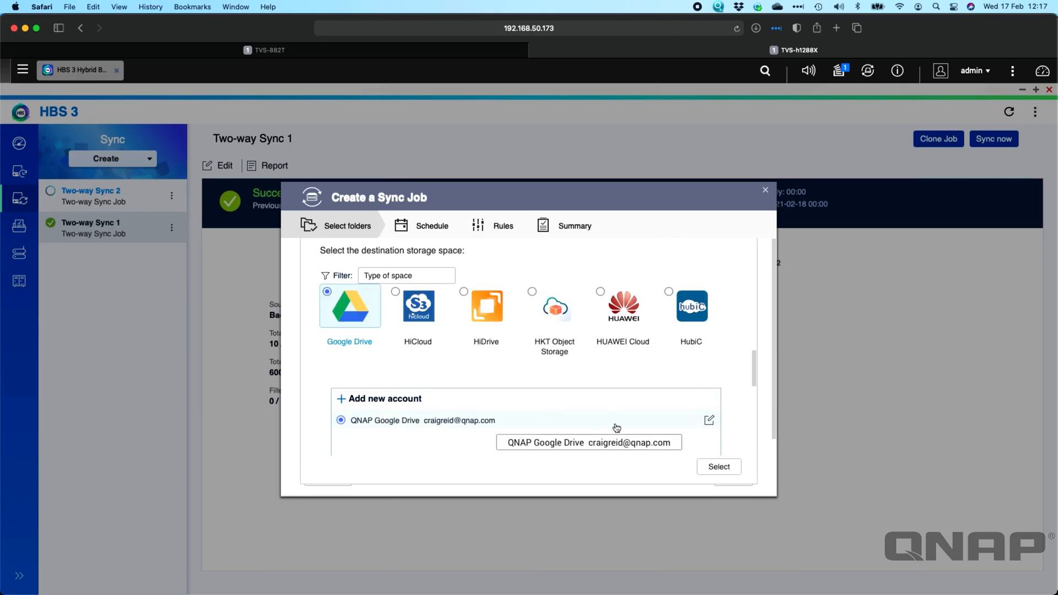
{"action": "left_click", "coordinate": [723, 469]}
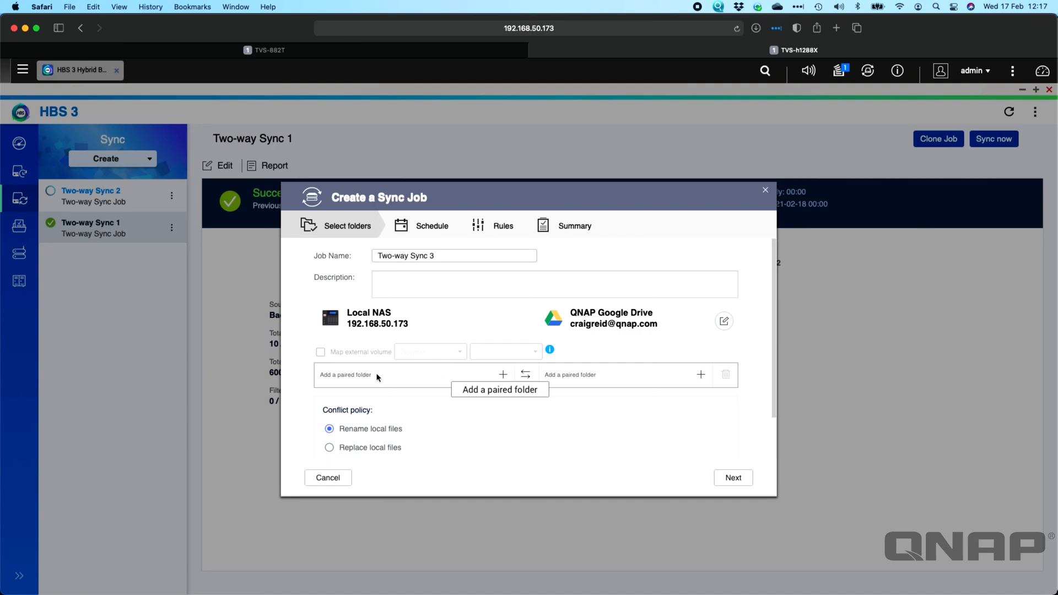
Choose the Public/Test folder on the local NAS as the source side of the paired folder.
{"action": "left_click", "coordinate": [504, 376]}
{"action": "scroll", "coordinate": [472, 374], "scroll_direction": "down", "scroll_amount": 5}
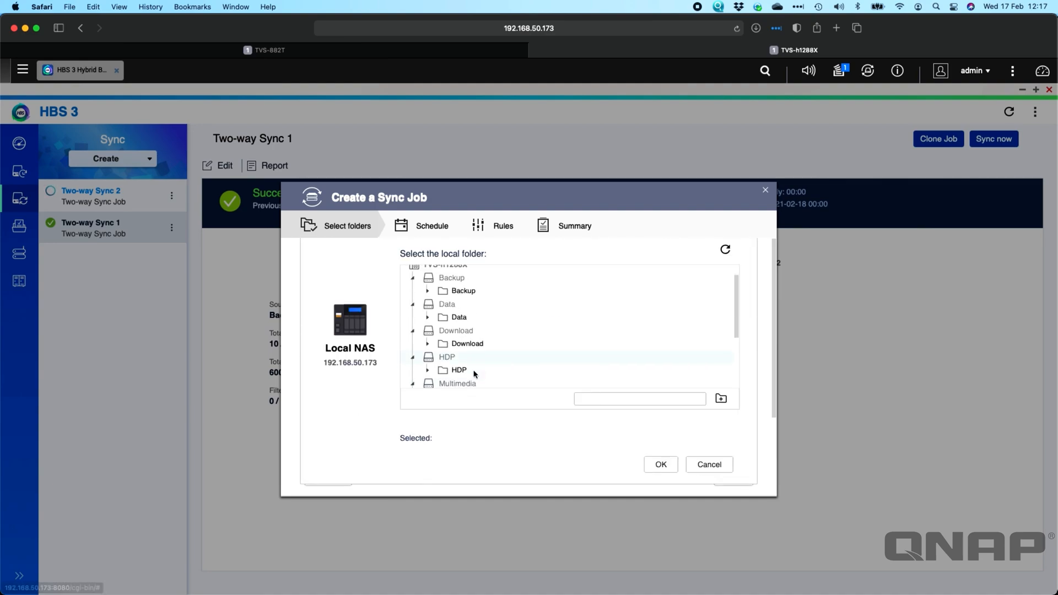
{"action": "left_click", "coordinate": [427, 372]}
{"action": "scroll", "coordinate": [464, 337], "scroll_direction": "down", "scroll_amount": 2}
{"action": "left_click", "coordinate": [464, 331]}
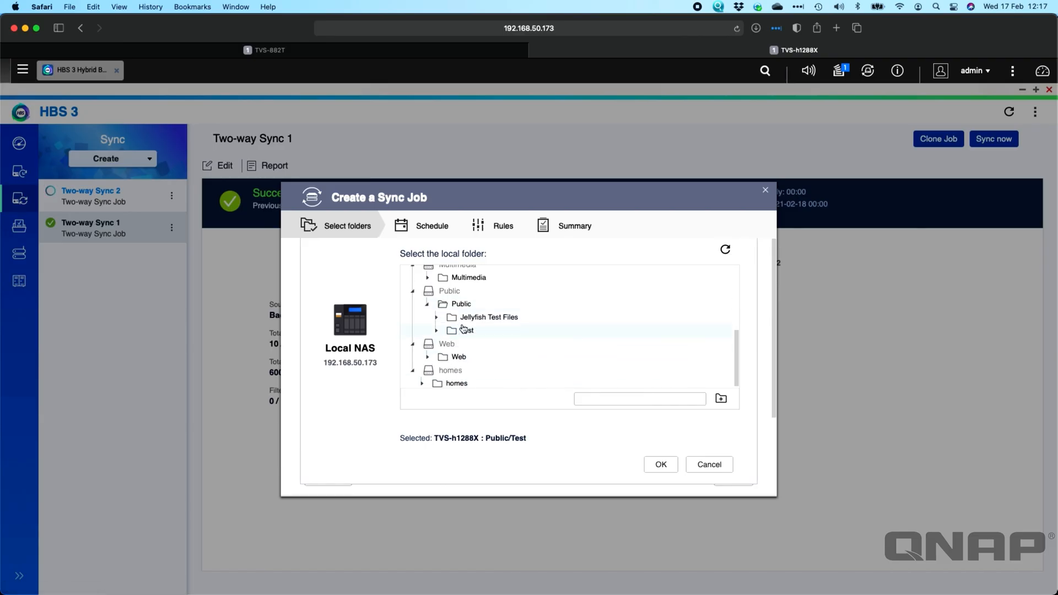
{"action": "left_click", "coordinate": [661, 464]}
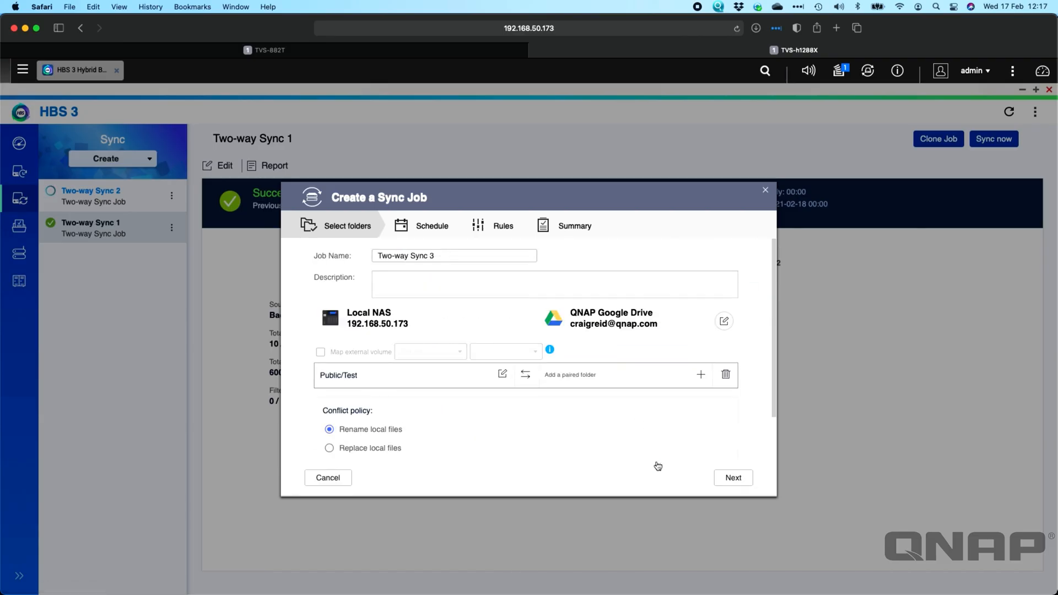
Pair it with the /My Drive/Public folder on the QNAP Google Drive.
{"action": "left_click", "coordinate": [699, 375]}
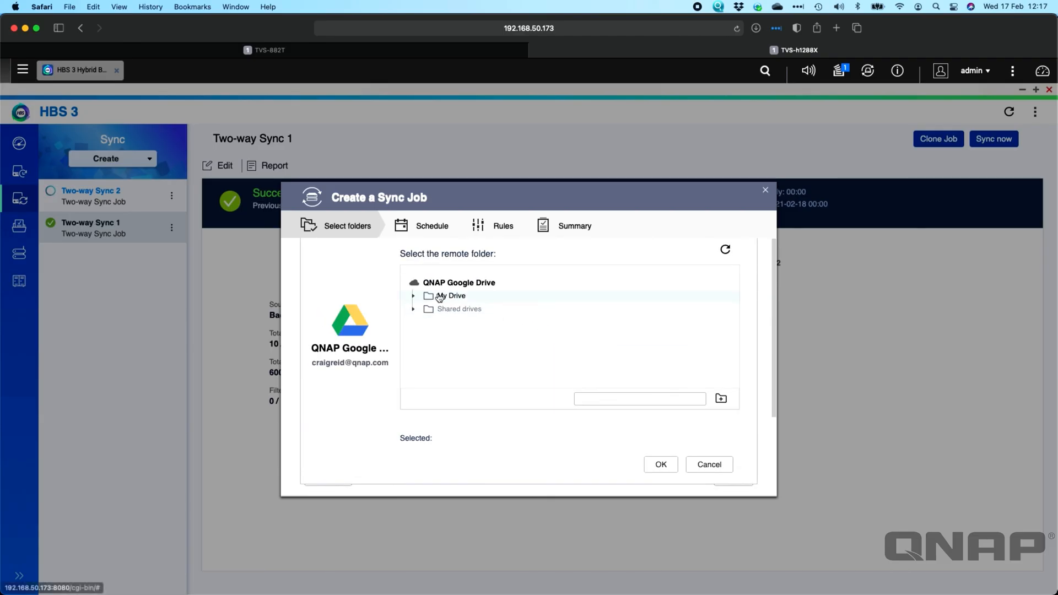
{"action": "left_click", "coordinate": [412, 296]}
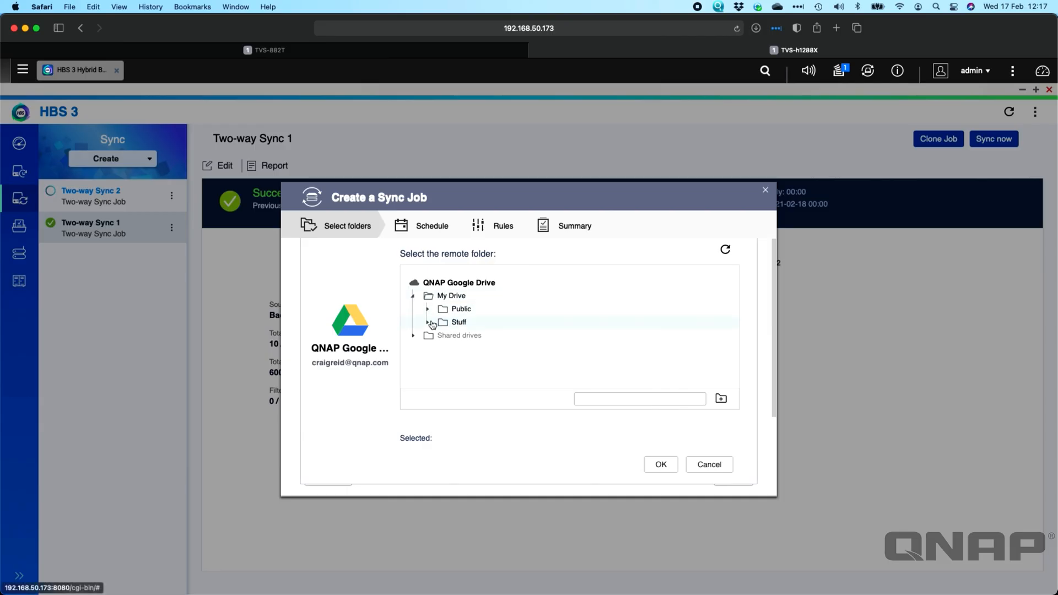
{"action": "left_click", "coordinate": [427, 309]}
{"action": "left_click", "coordinate": [469, 314]}
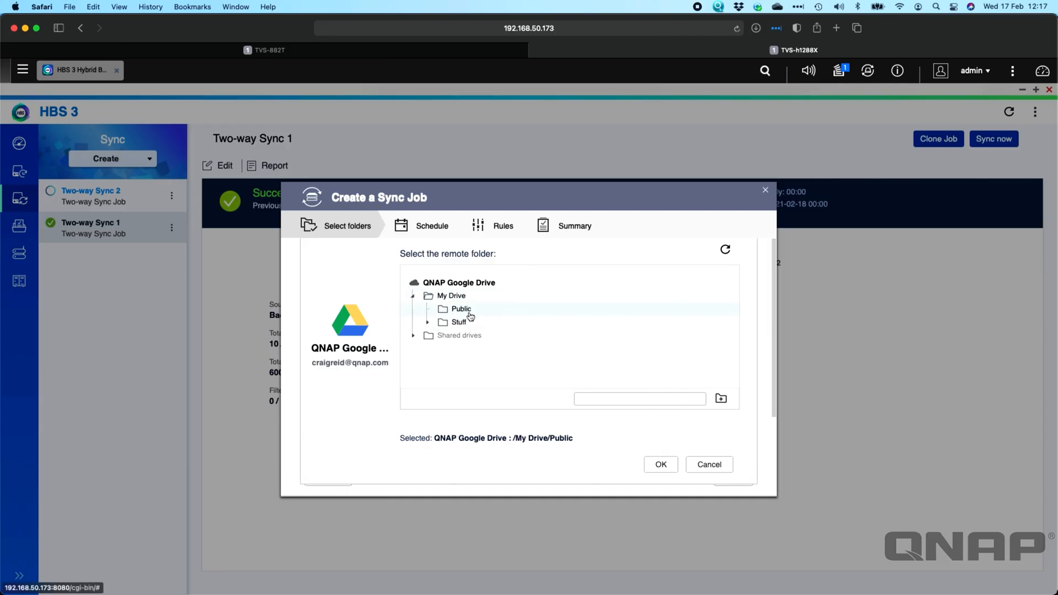
{"action": "left_click", "coordinate": [661, 464]}
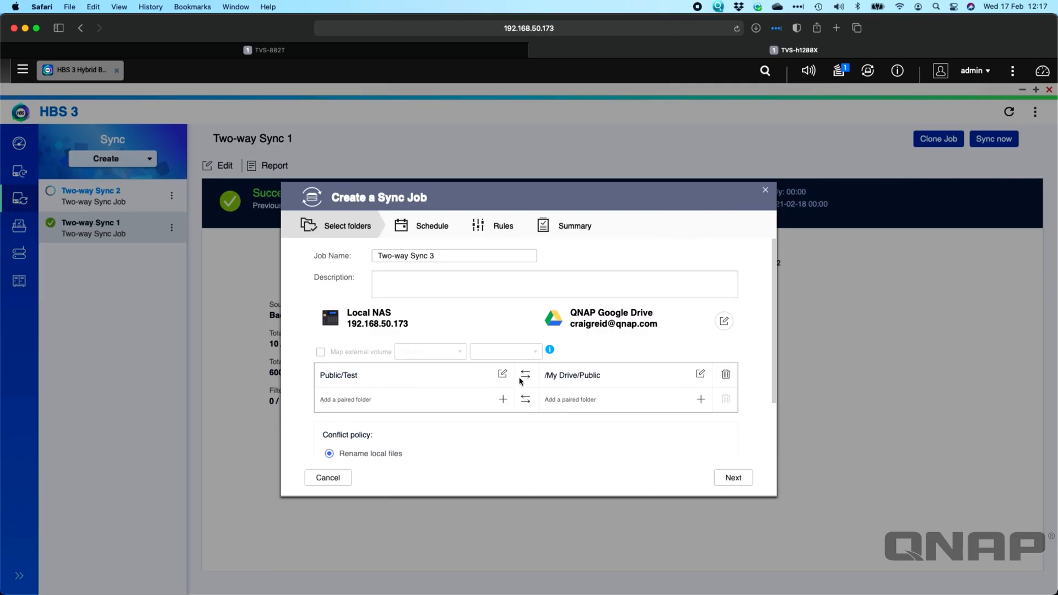
Accept Rename local files as the conflict policy and Real-time synchronization as the job schedule.
{"action": "scroll", "coordinate": [507, 420], "scroll_direction": "down", "scroll_amount": 3}
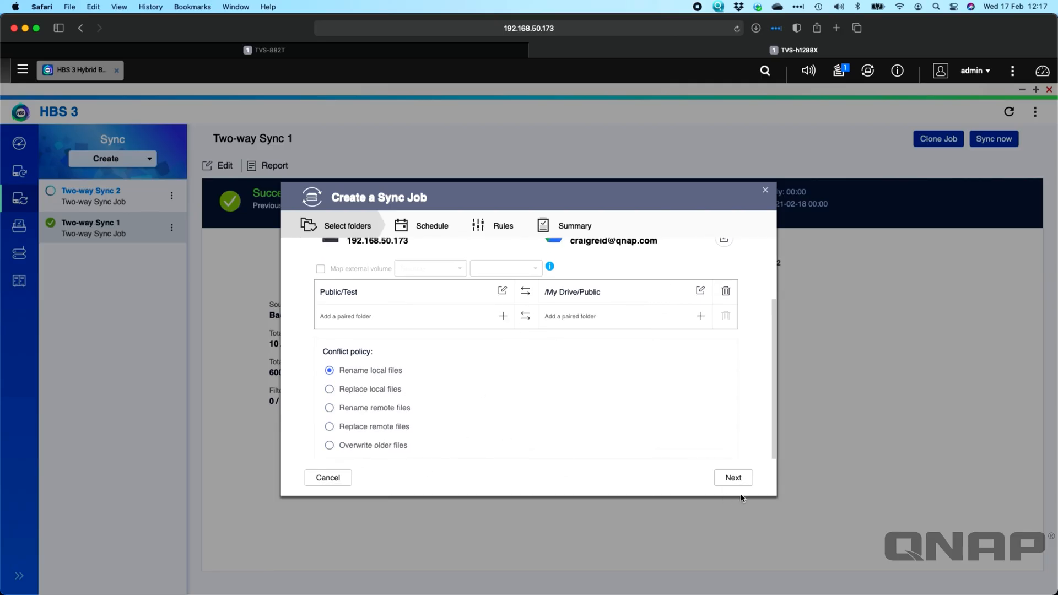
{"action": "left_click", "coordinate": [735, 478]}
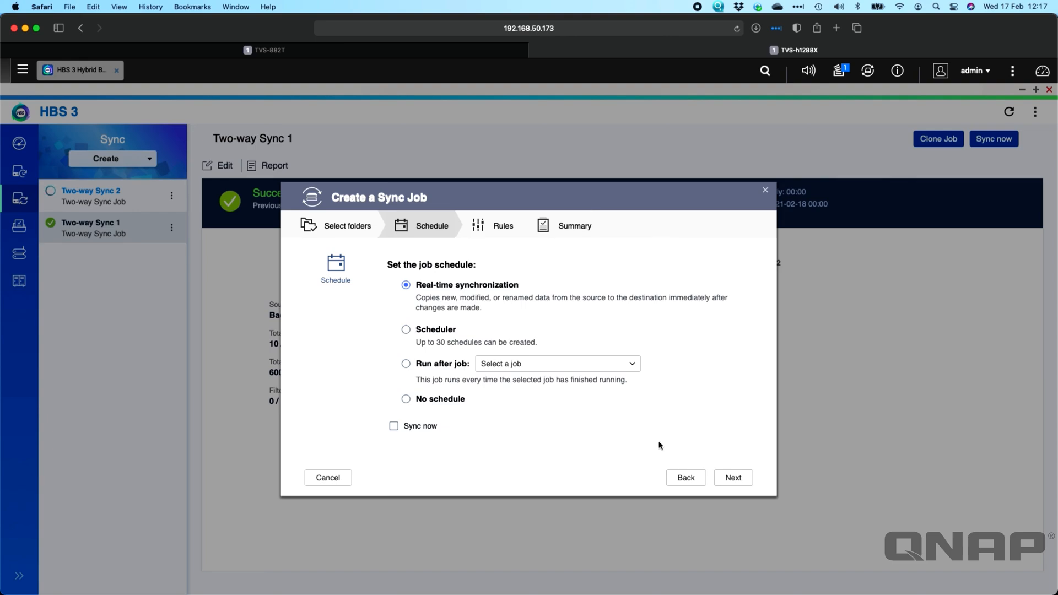
{"action": "left_click", "coordinate": [730, 478]}
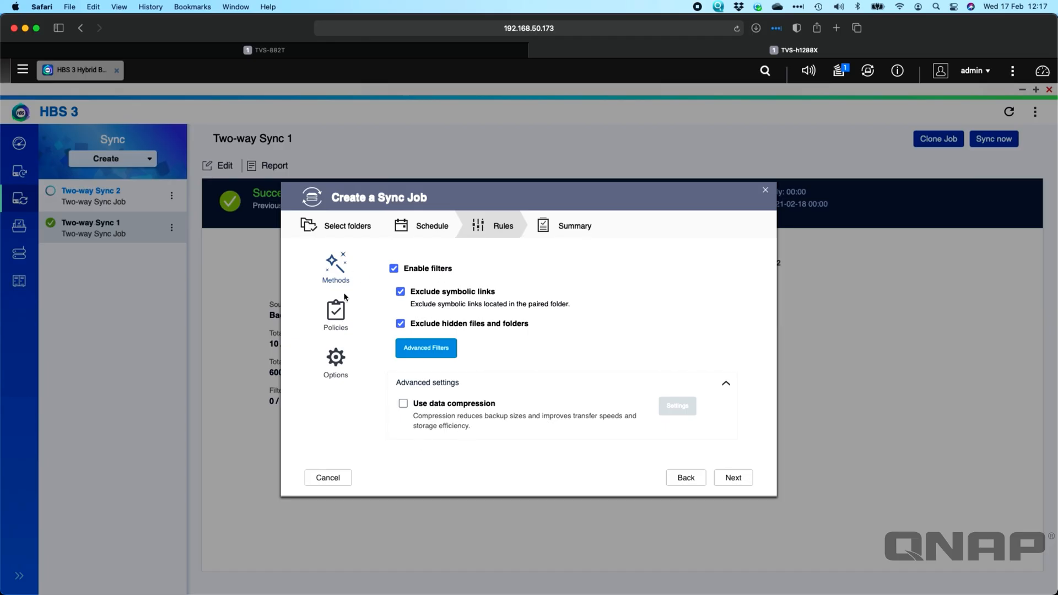
Review the job's policies and event options, keep the default rules and continue to the summary.
{"action": "left_click", "coordinate": [340, 313]}
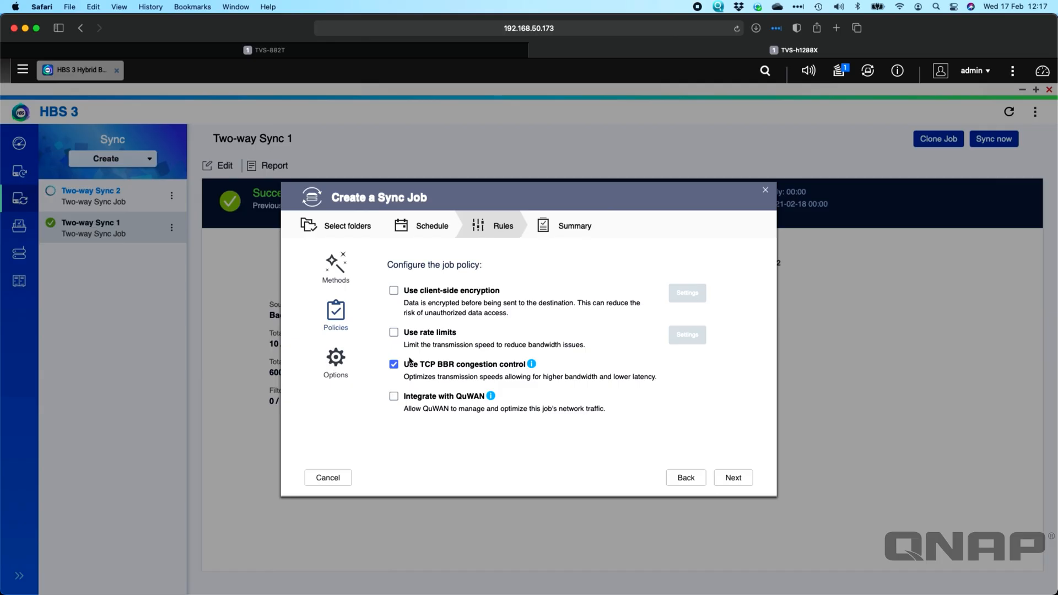
{"action": "left_click", "coordinate": [333, 360]}
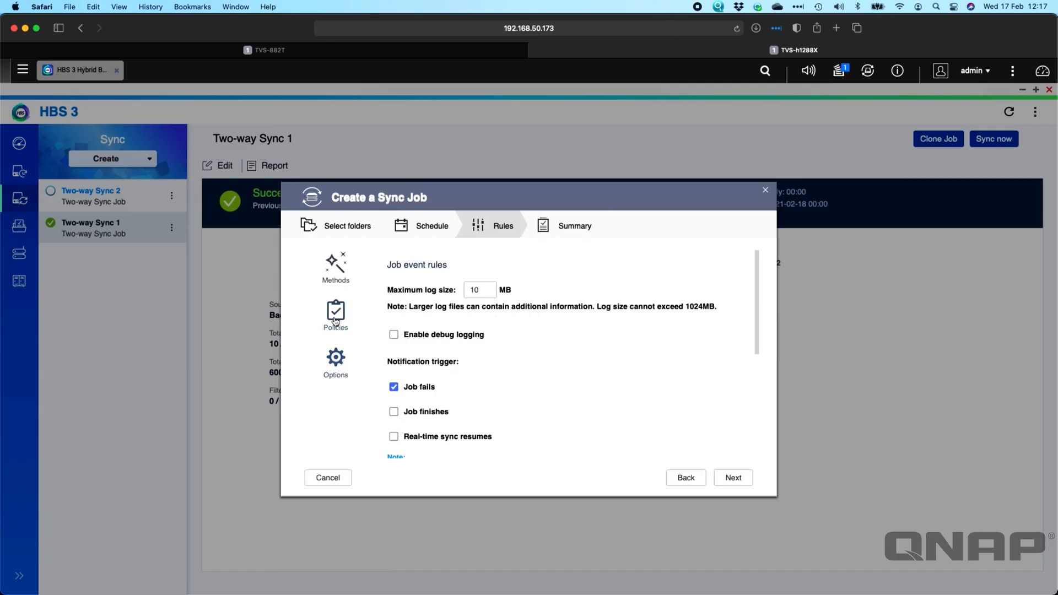
{"action": "left_click", "coordinate": [739, 480]}
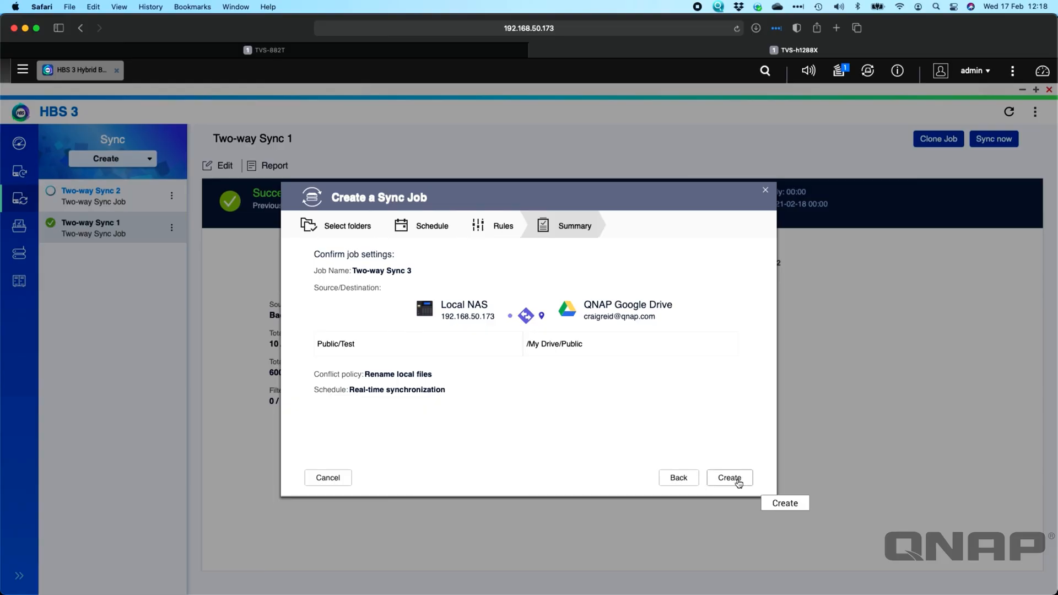
Create the Google Drive two-way sync job and start it from the list of existing jobs.
{"action": "left_click", "coordinate": [733, 478]}
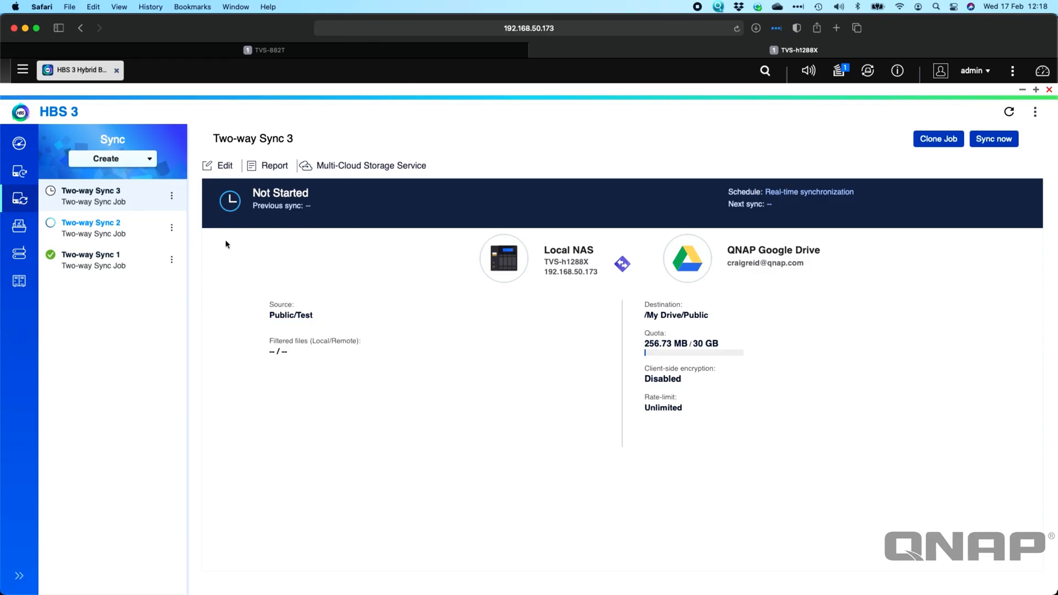
{"action": "left_click", "coordinate": [18, 228]}
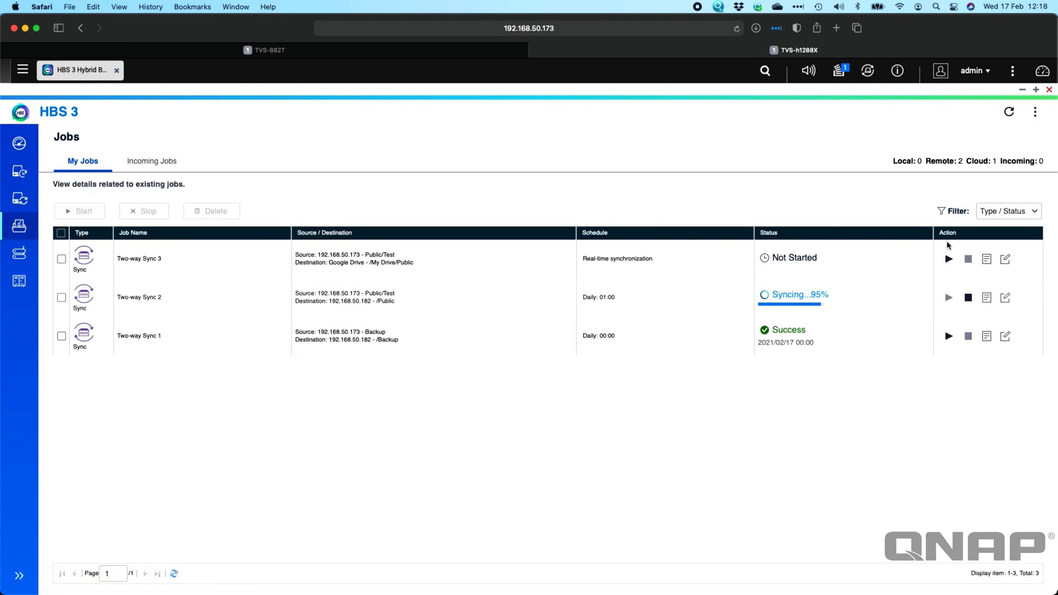
{"action": "left_click", "coordinate": [948, 258]}
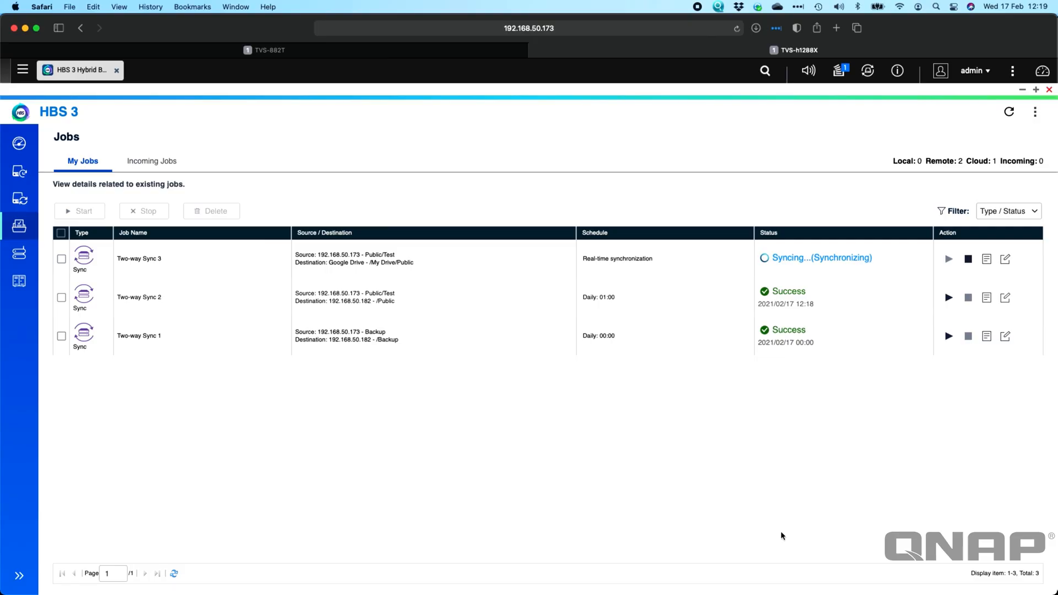
Switch to the TVS-882T and check its background tasks and the list of incoming sync jobs.
{"action": "left_click", "coordinate": [302, 52]}
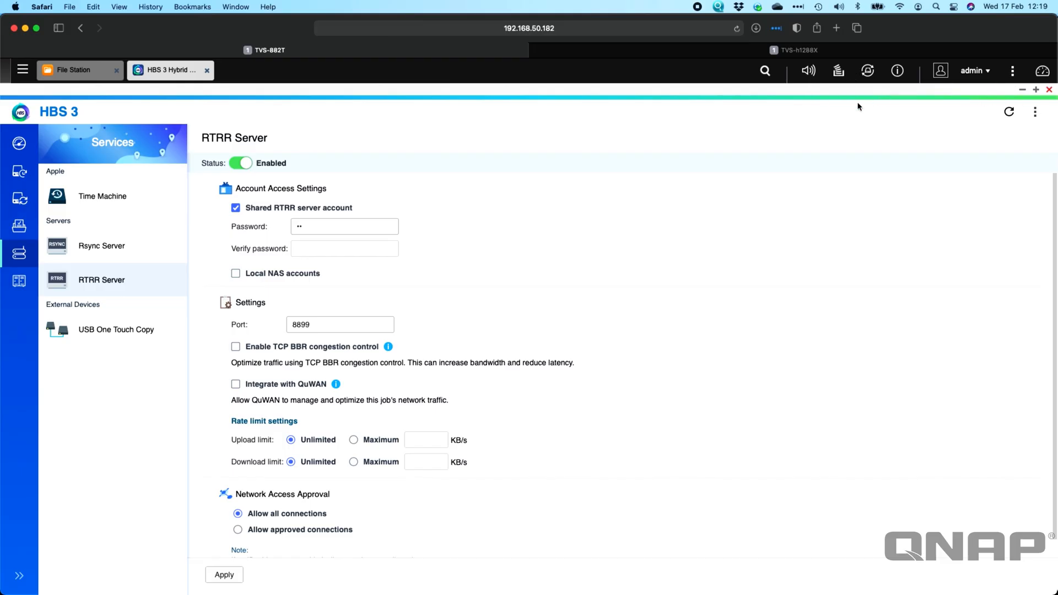
{"action": "left_click", "coordinate": [845, 73]}
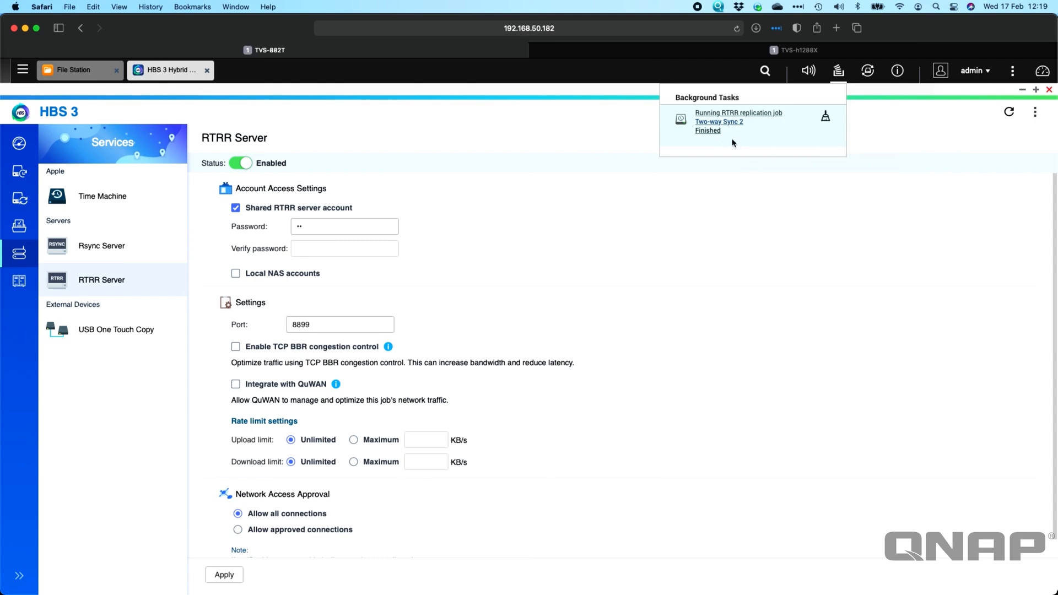
{"action": "left_click", "coordinate": [19, 225]}
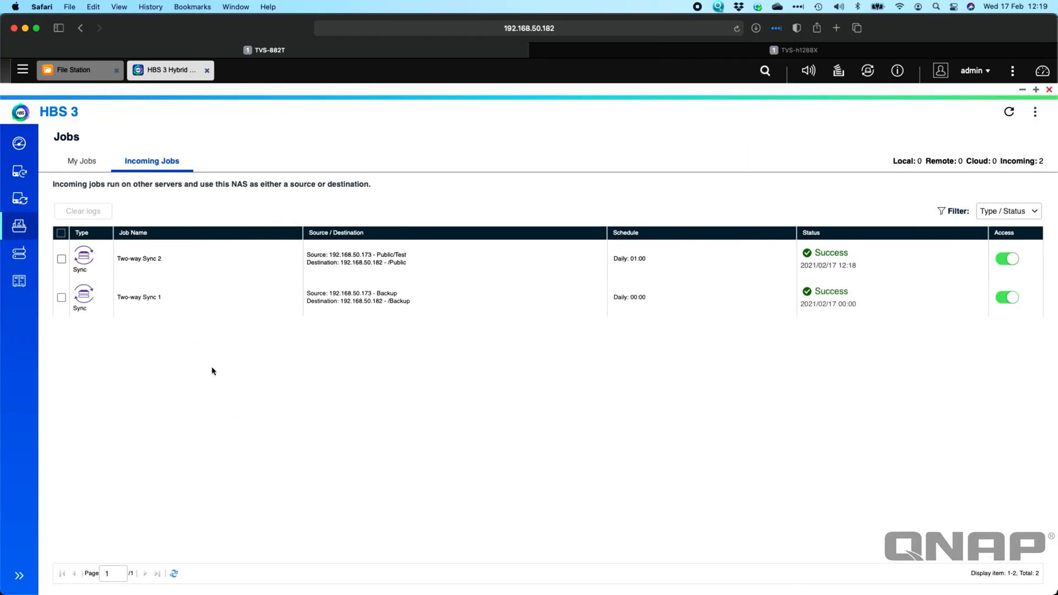
Review the TVS-882T's HBS 3 overview, check the successful incoming jobs behind its status count and return to the overview.
{"action": "left_click", "coordinate": [25, 147]}
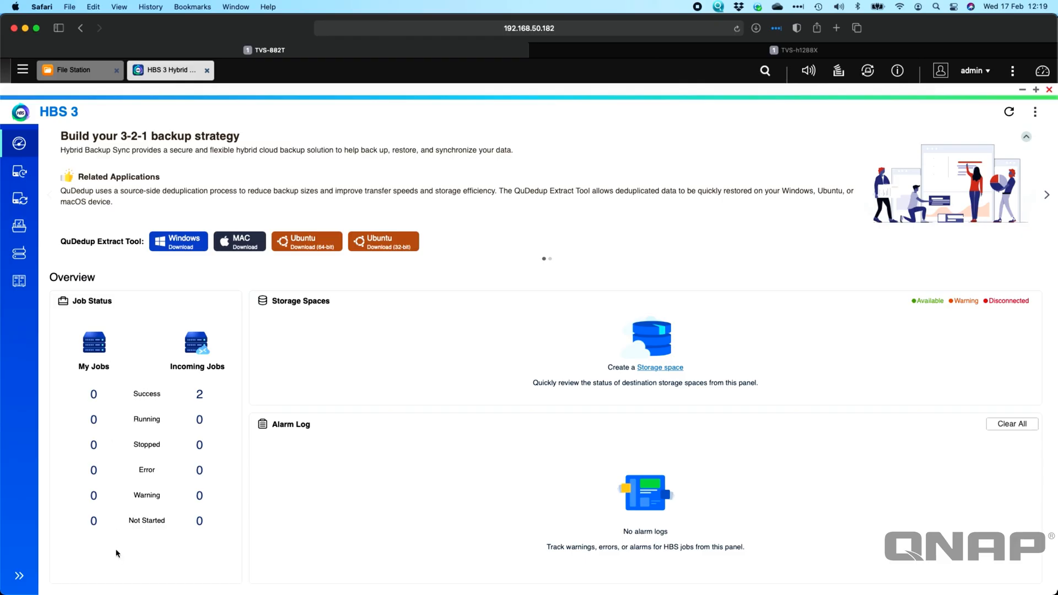
{"action": "left_click", "coordinate": [199, 394]}
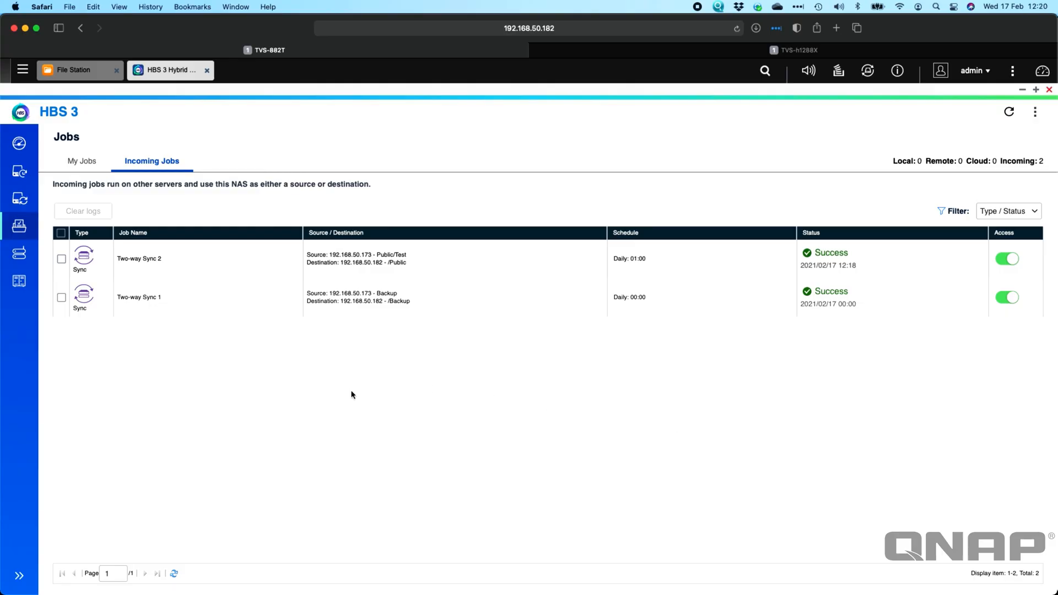
{"action": "left_click", "coordinate": [19, 143]}
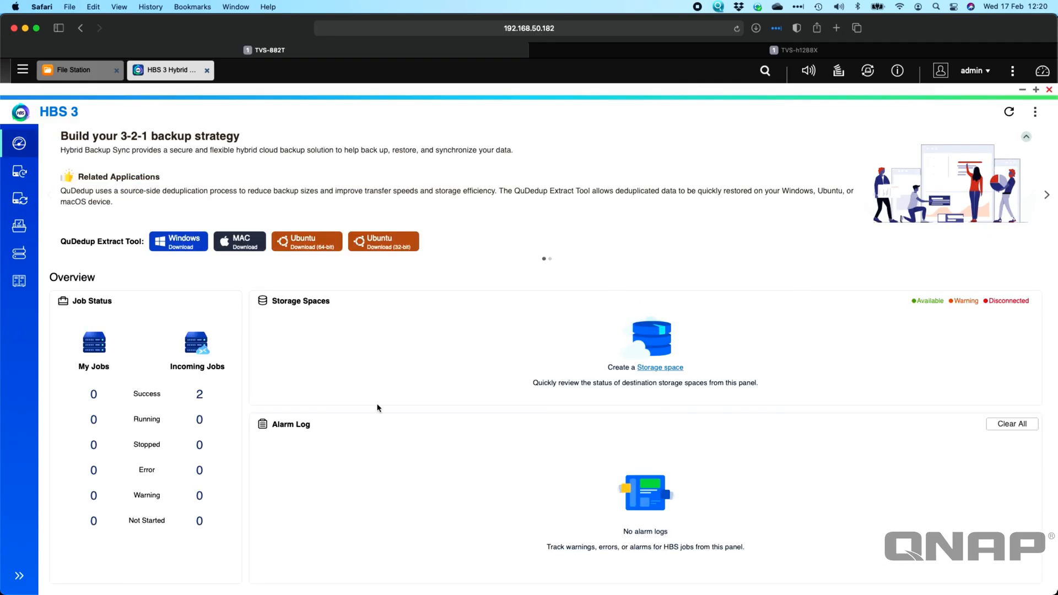